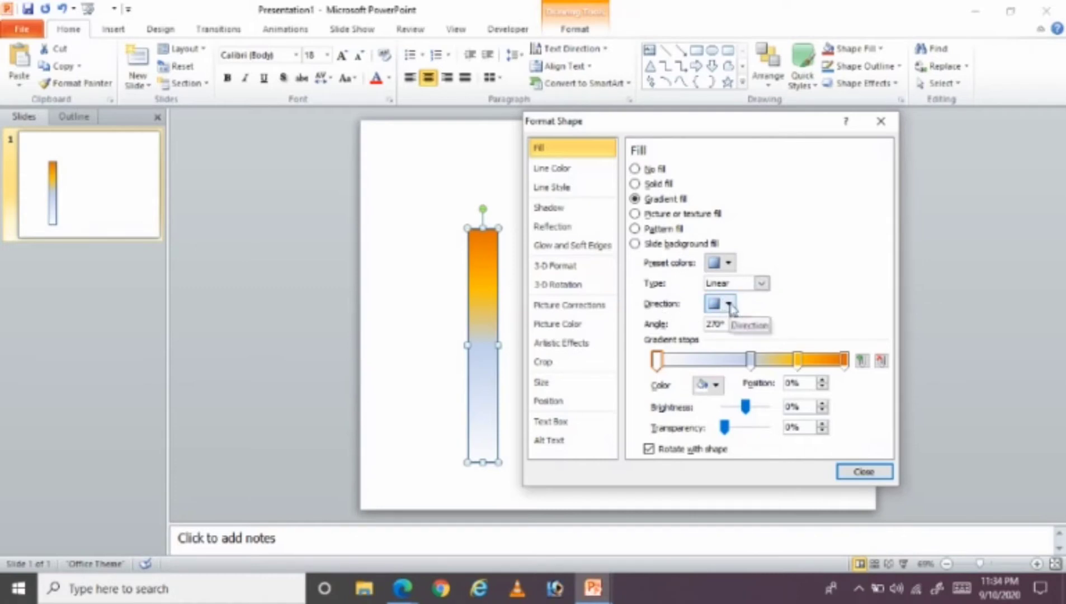
Set the rectangle's linear gradient direction to the vertical 270° option
{"action": "left_click", "coordinate": [729, 305]}
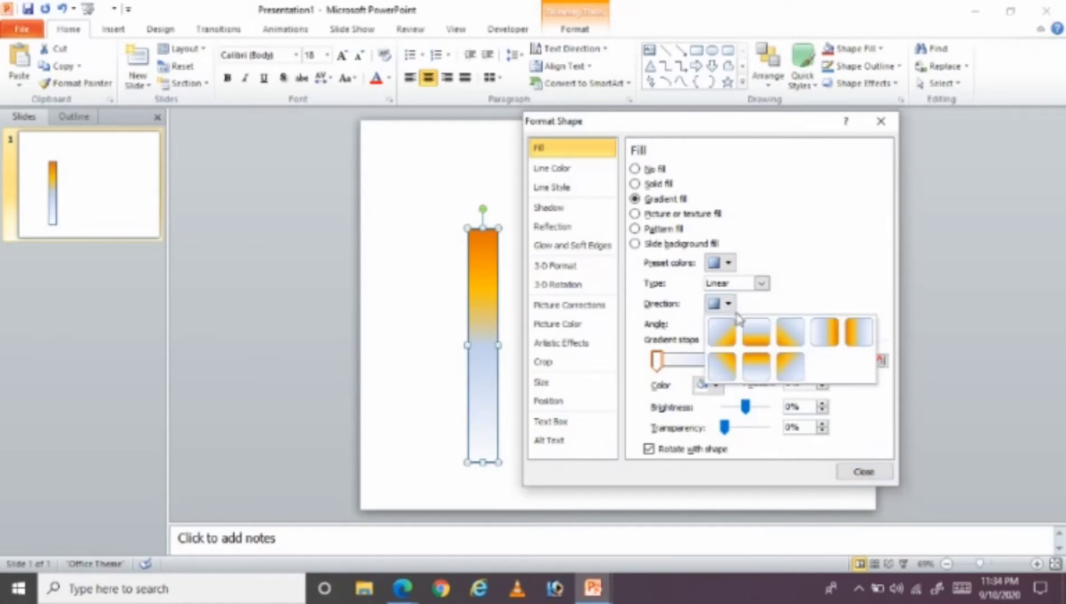
{"action": "left_click", "coordinate": [761, 370]}
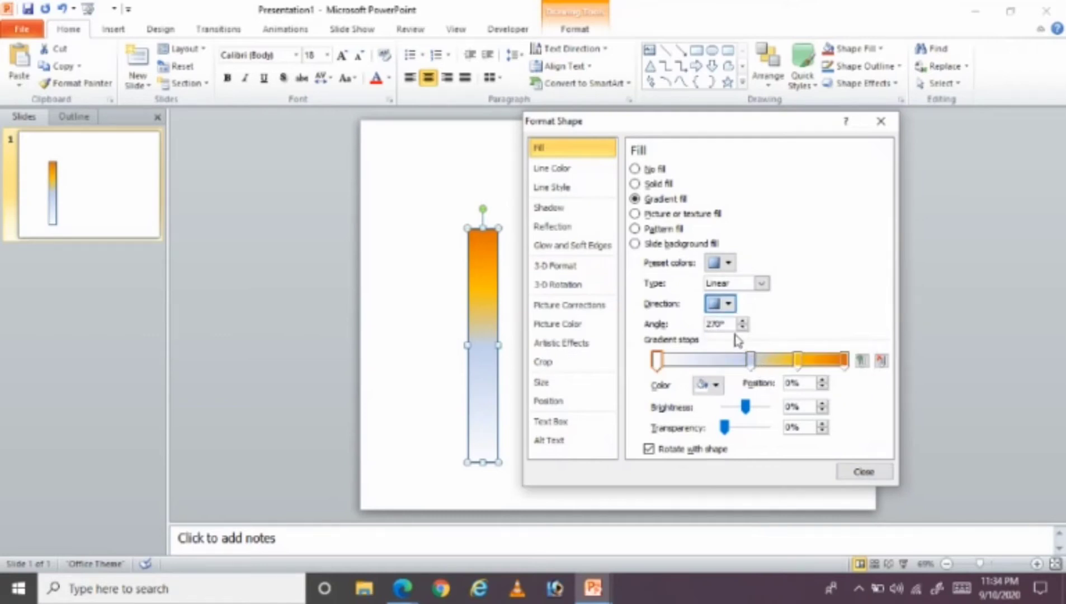
{"action": "left_click", "coordinate": [729, 306]}
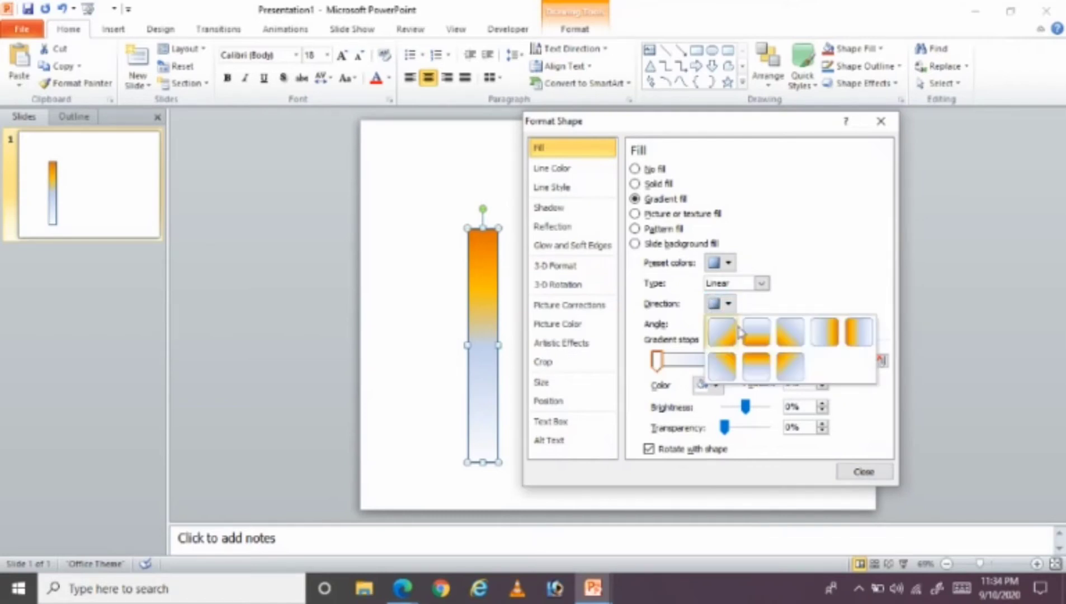
{"action": "left_click", "coordinate": [759, 372]}
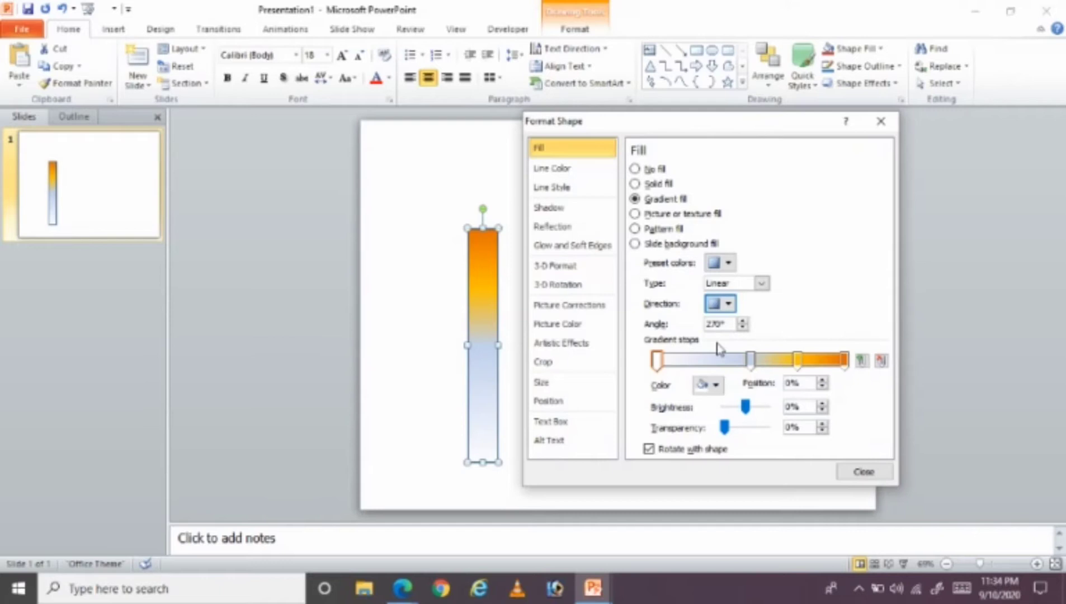
Color the rectangle's gradient stop at 0% black and the stop at 50% the 50% lighter shade of black
{"action": "left_click", "coordinate": [657, 360]}
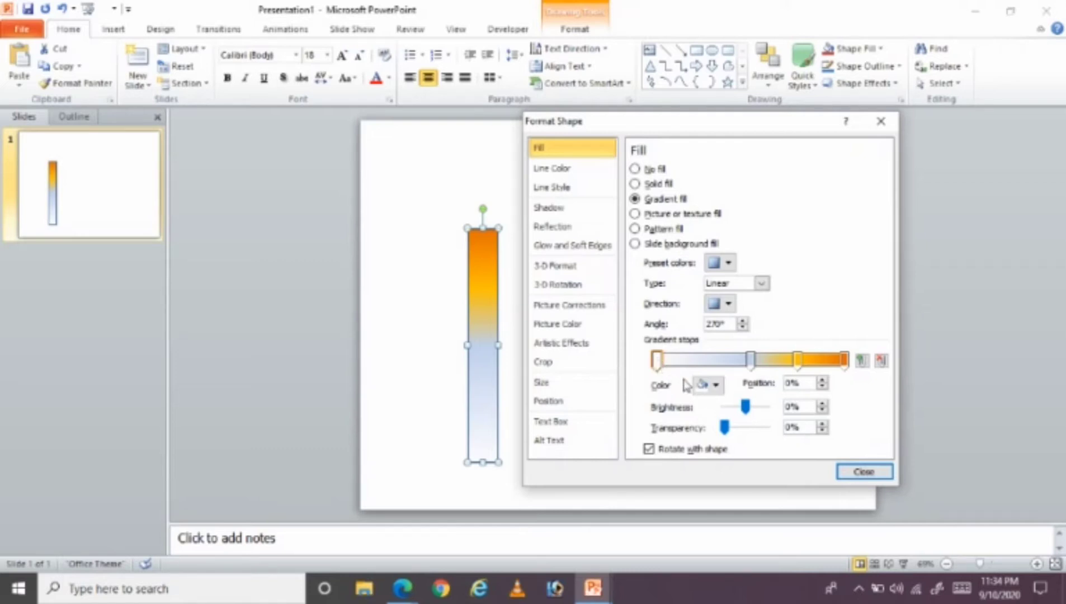
{"action": "left_click", "coordinate": [716, 385]}
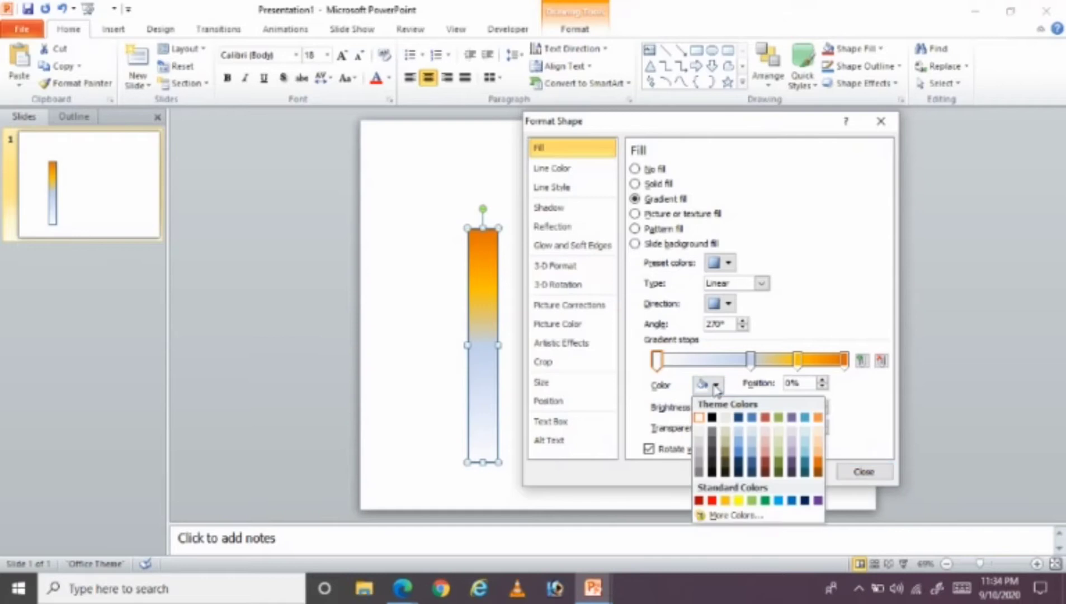
{"action": "left_click", "coordinate": [712, 418]}
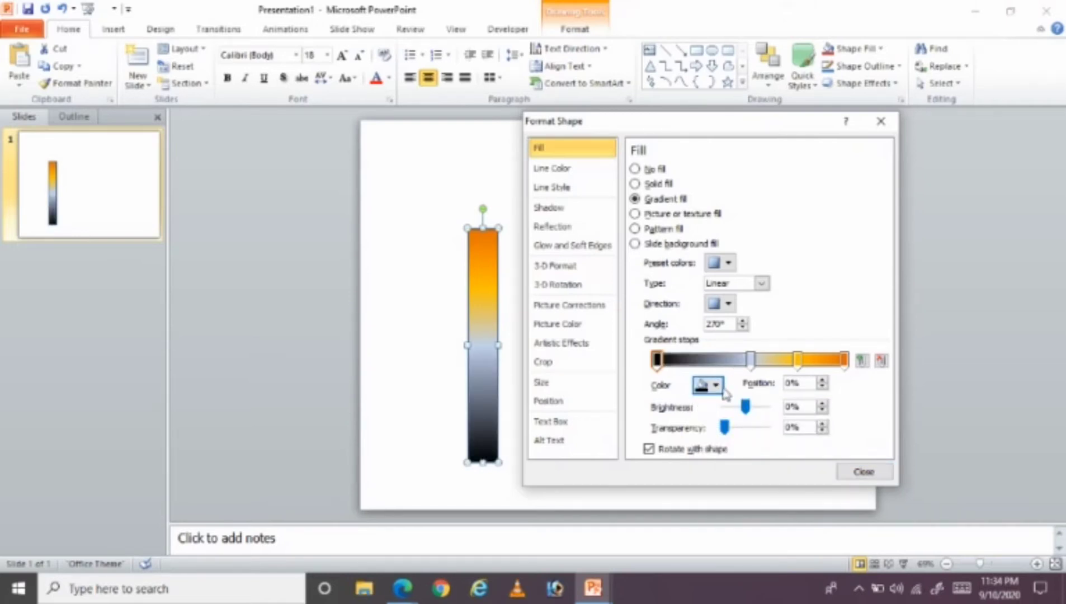
{"action": "left_click", "coordinate": [751, 365]}
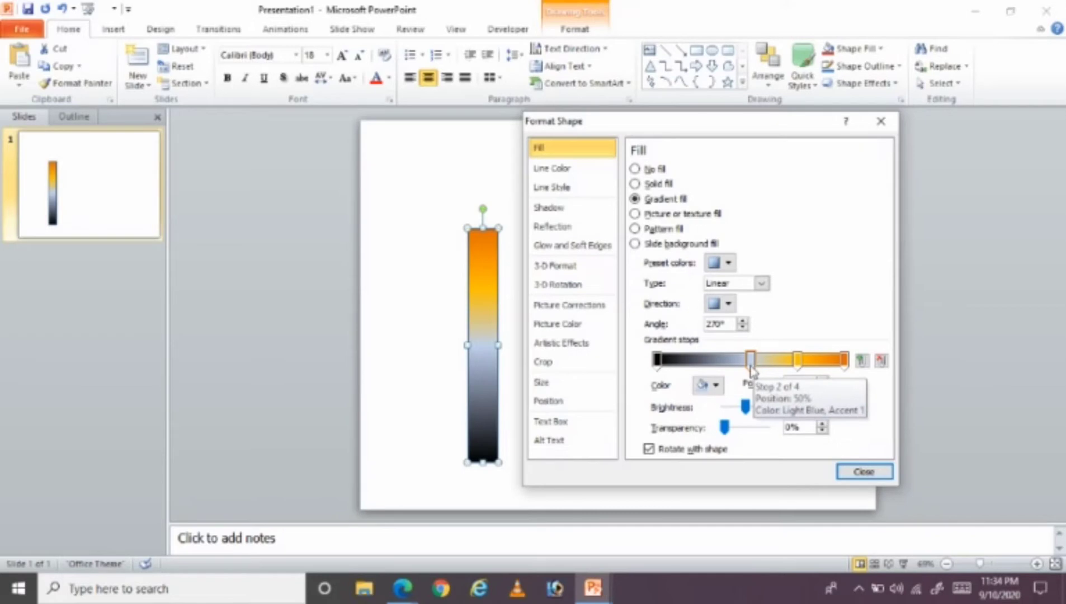
{"action": "left_click", "coordinate": [716, 385]}
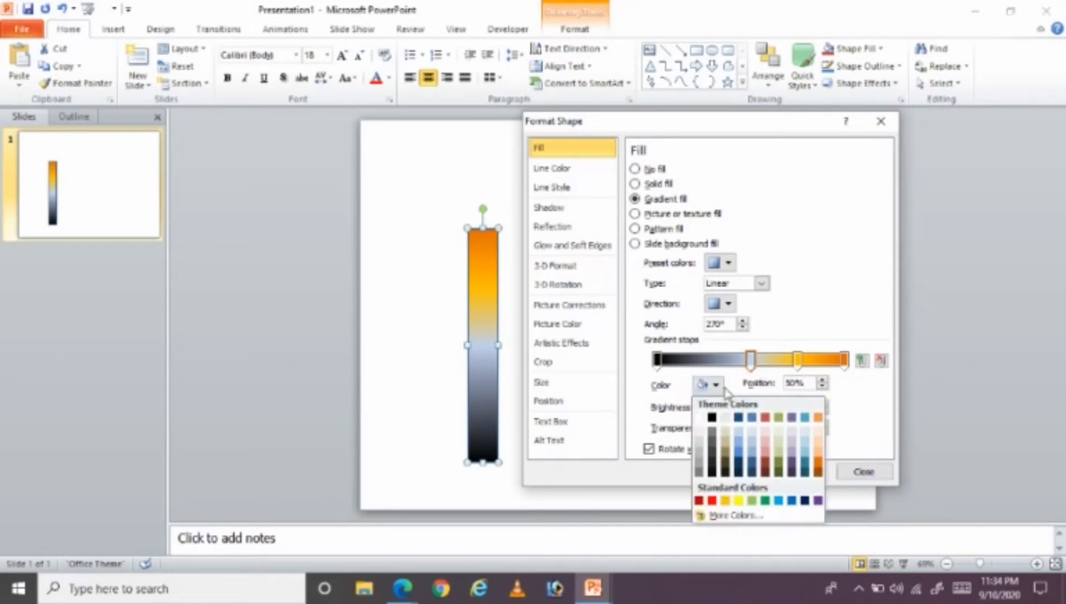
{"action": "left_click", "coordinate": [713, 433]}
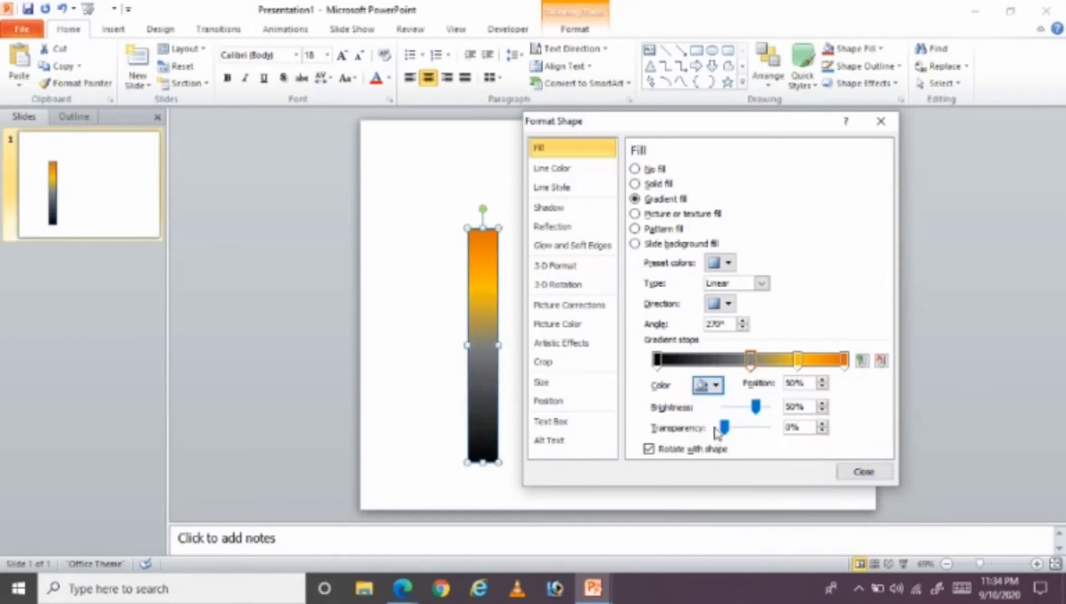
Color the 75% gradient stop standard orange and the 100% stop the 25% darker theme orange, and finish formatting the fill
{"action": "left_click", "coordinate": [799, 361]}
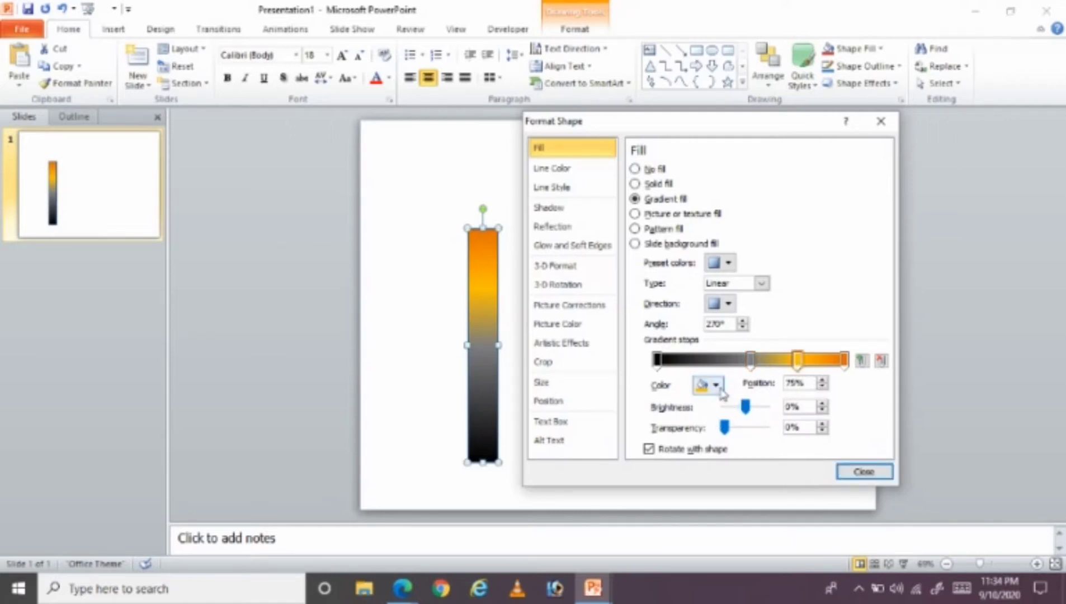
{"action": "left_click", "coordinate": [718, 386]}
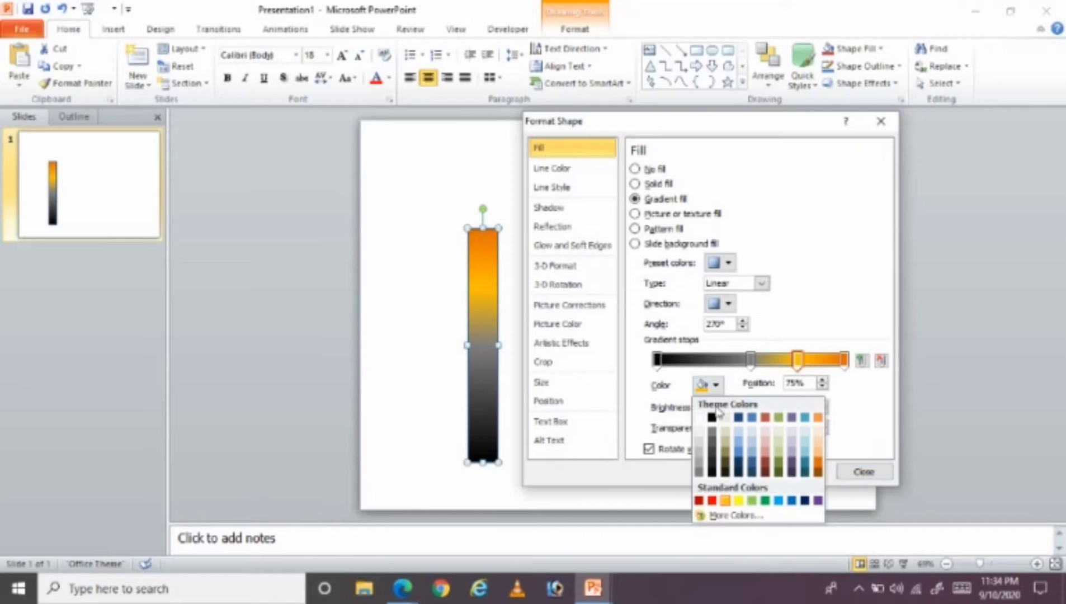
{"action": "left_click", "coordinate": [727, 502]}
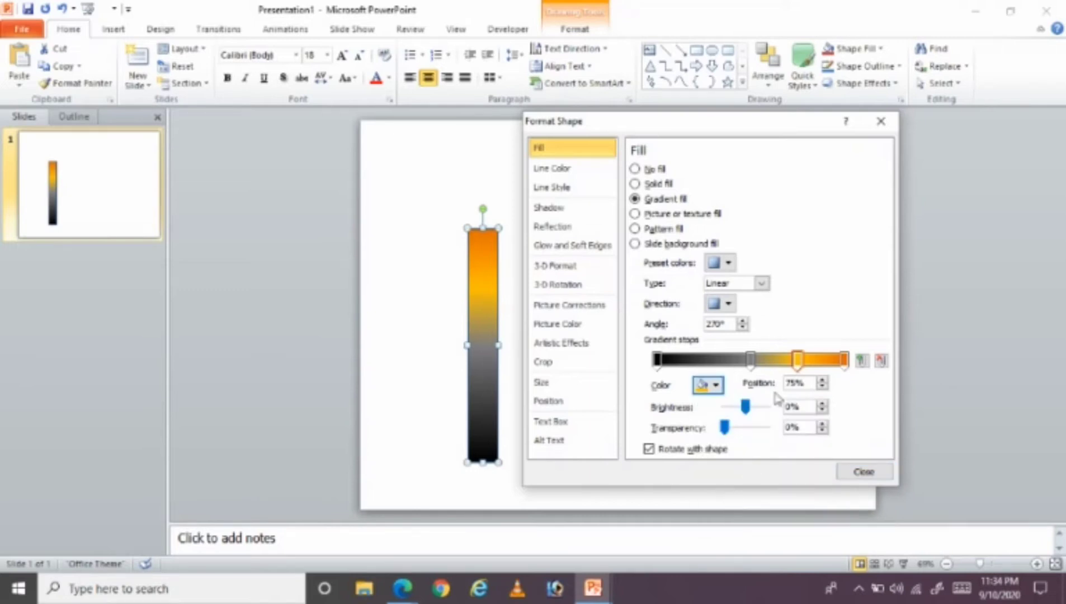
{"action": "left_click", "coordinate": [845, 361]}
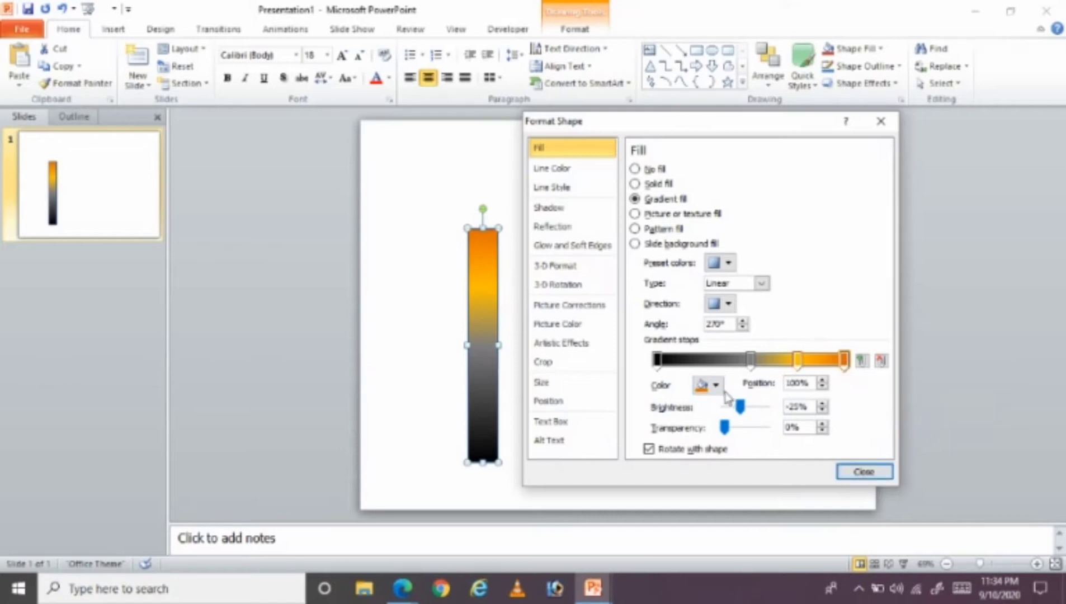
{"action": "left_click", "coordinate": [715, 386]}
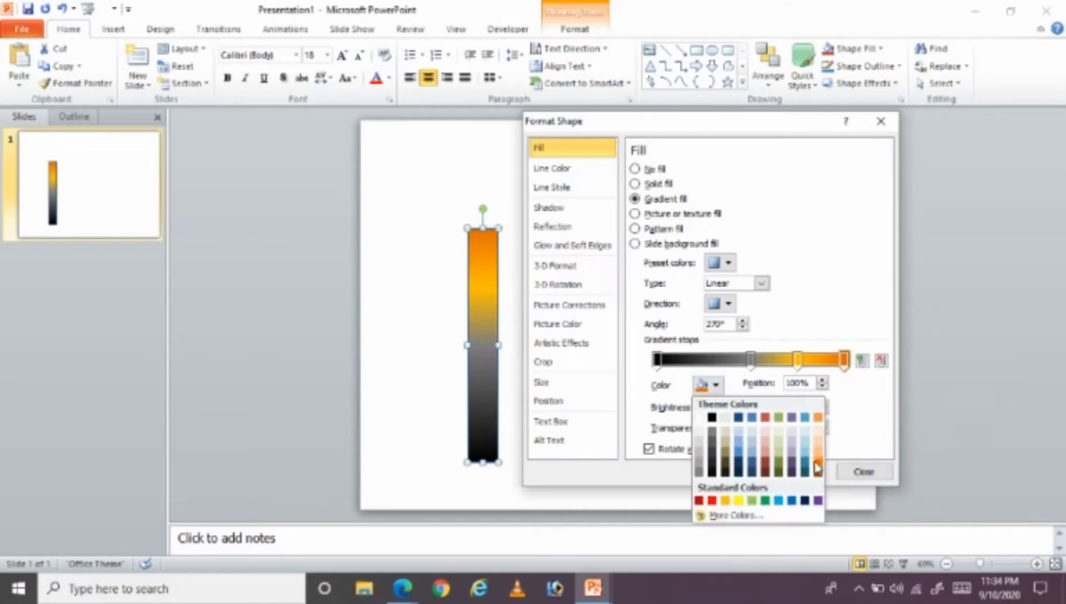
{"action": "left_click", "coordinate": [814, 459]}
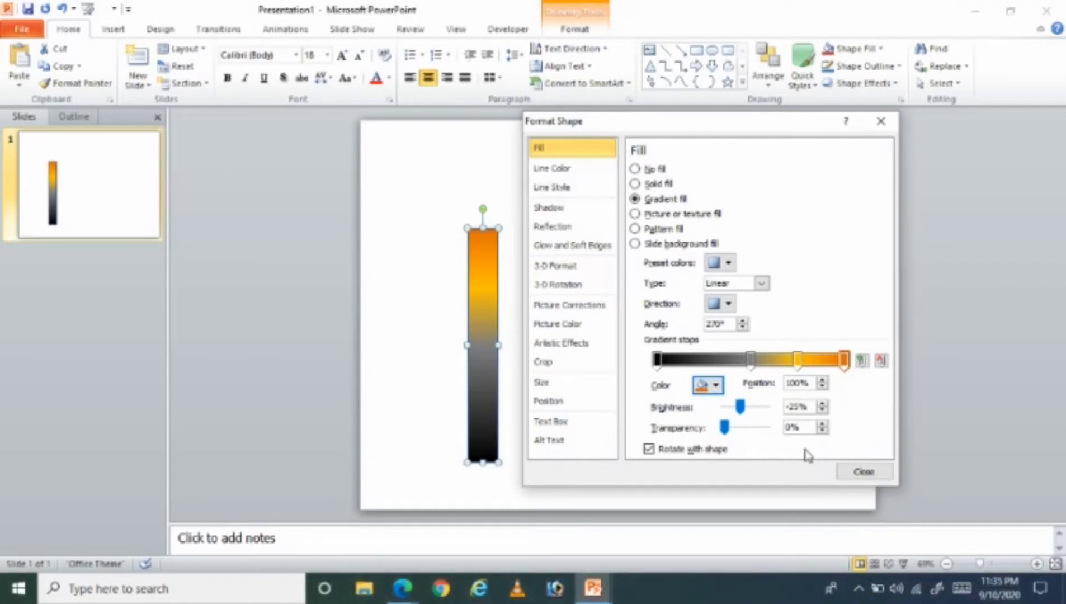
{"action": "left_click", "coordinate": [851, 474]}
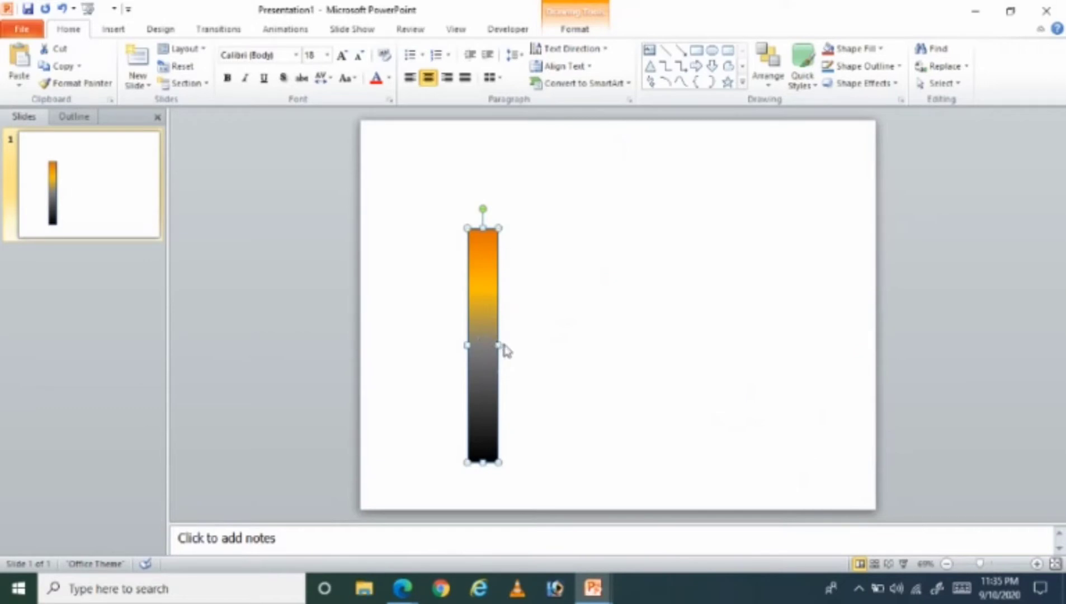
{"action": "left_click", "coordinate": [745, 320]}
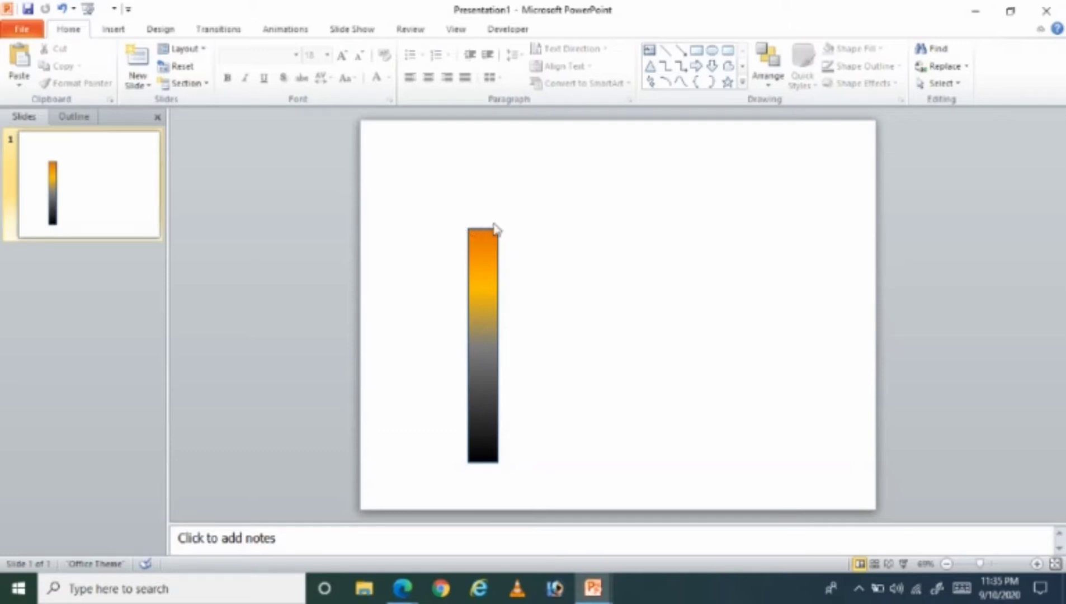
Remove the outline from the gradient rectangle
{"action": "left_click", "coordinate": [480, 257]}
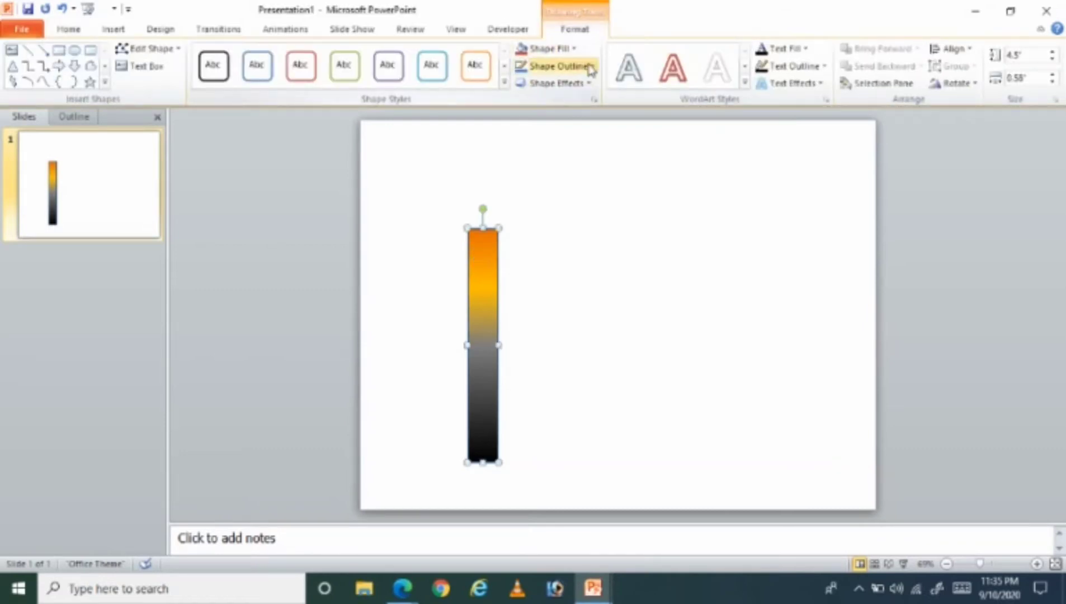
{"action": "left_click", "coordinate": [592, 68]}
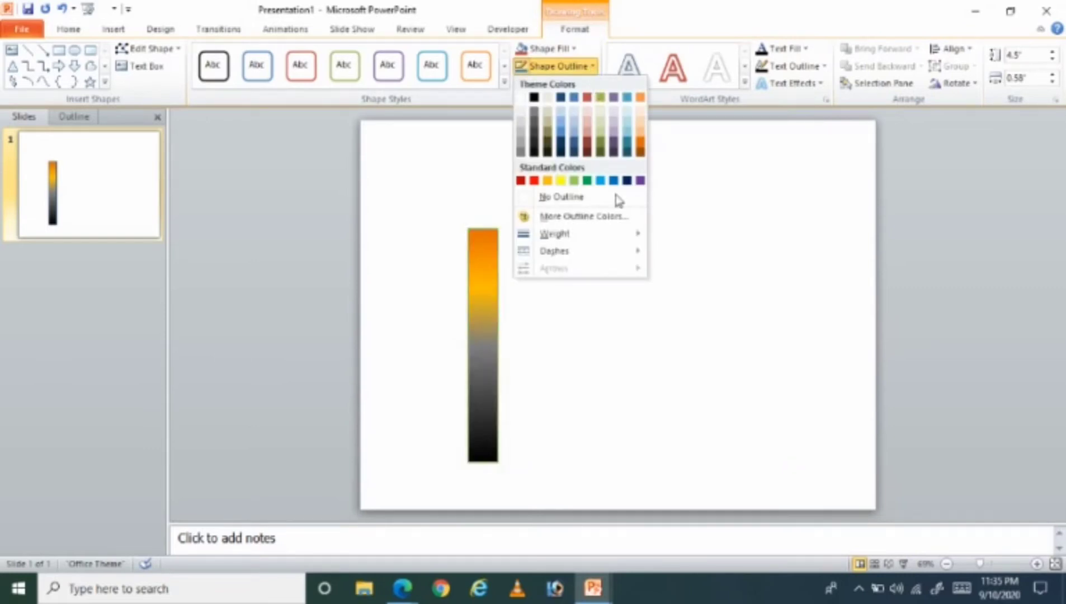
{"action": "left_click", "coordinate": [590, 198]}
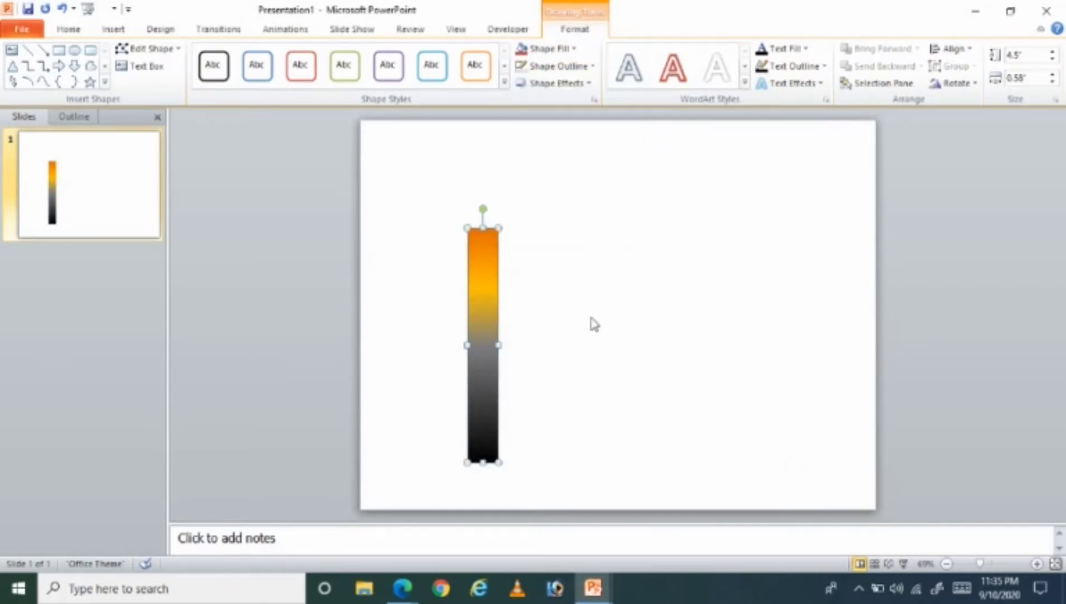
{"action": "left_click", "coordinate": [554, 348]}
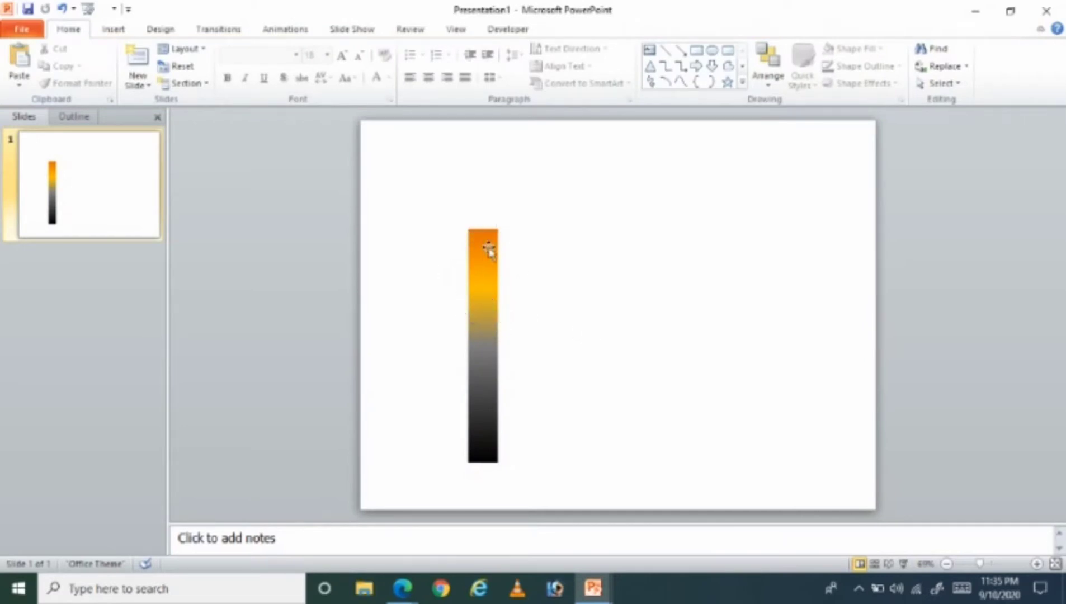
Apply the dash-dot line type to the gradient rectangle's border in its shape formatting
{"action": "left_click", "coordinate": [490, 290]}
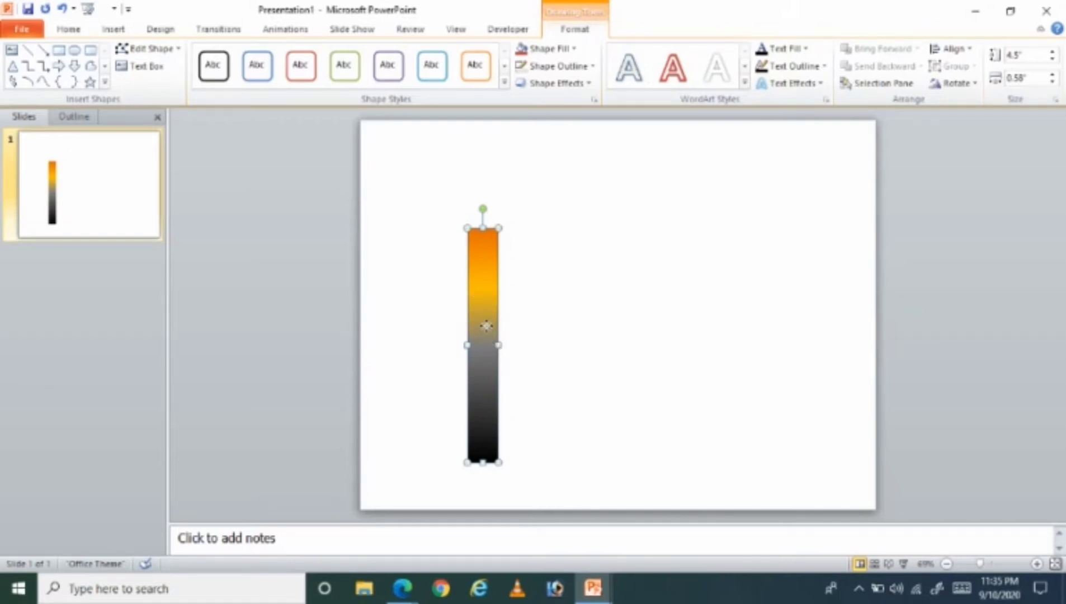
{"action": "right_click", "coordinate": [487, 325]}
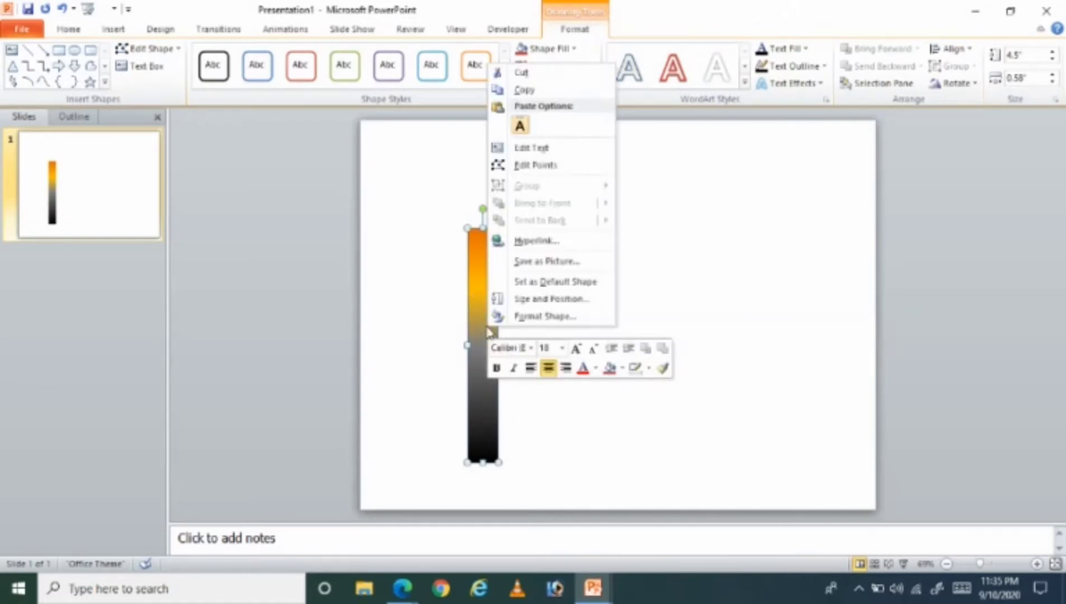
{"action": "left_click", "coordinate": [546, 317]}
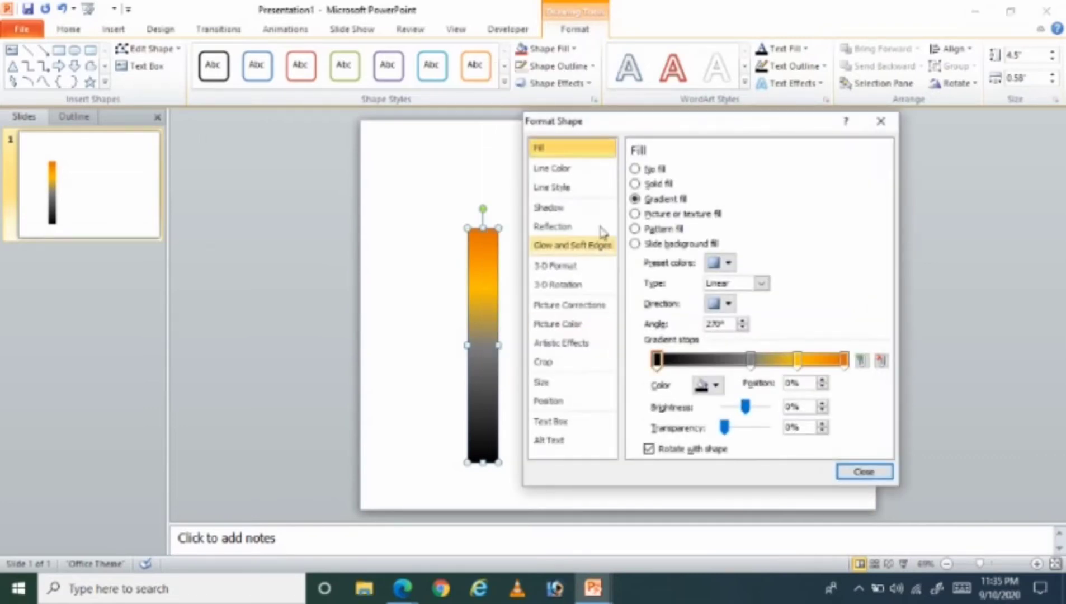
{"action": "left_click", "coordinate": [585, 194]}
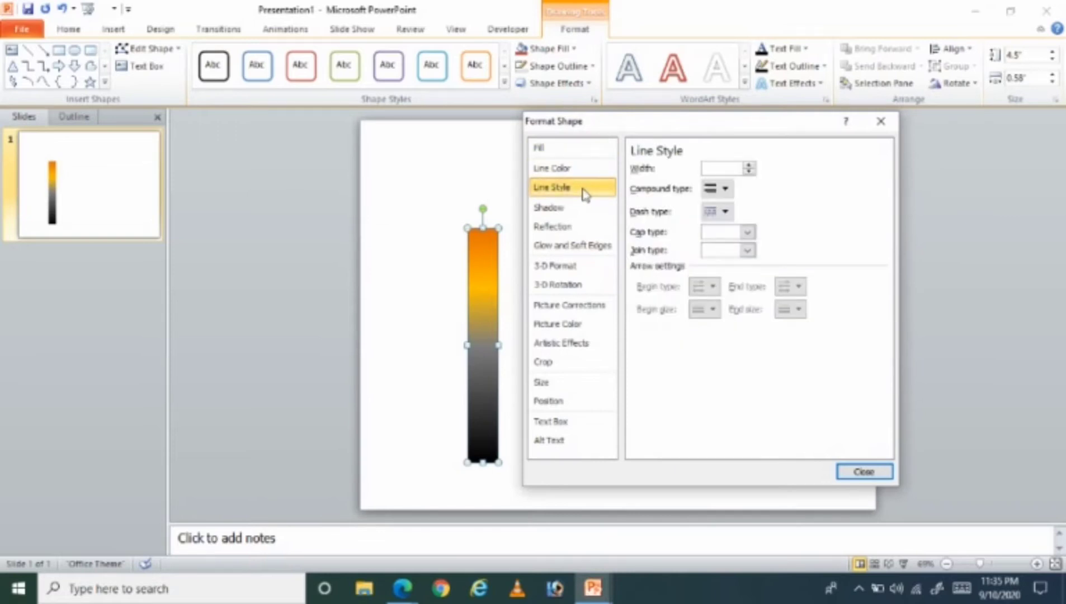
{"action": "left_click", "coordinate": [726, 214]}
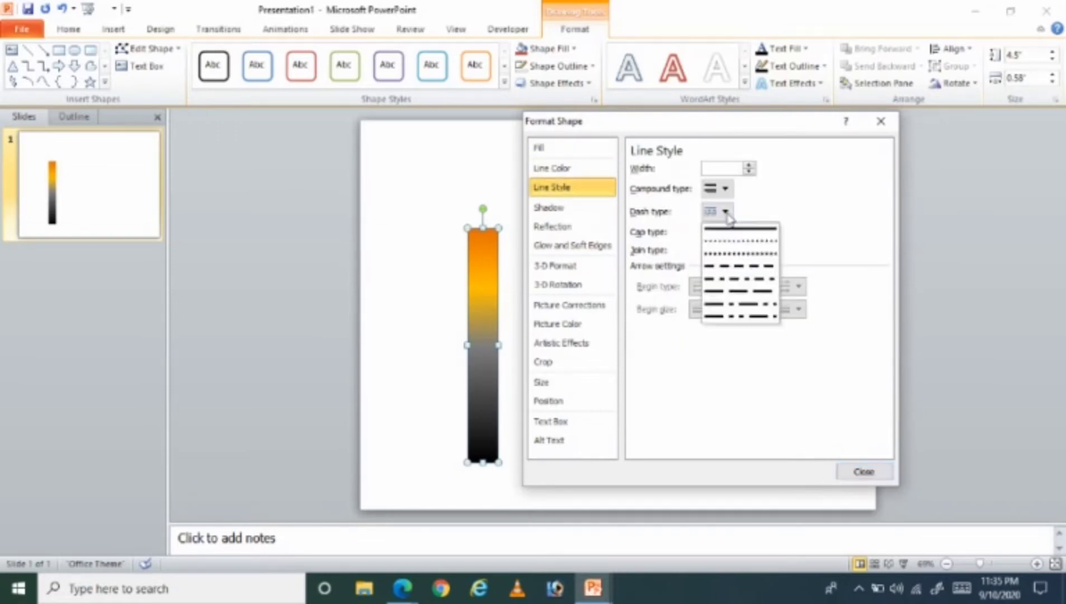
{"action": "left_click", "coordinate": [755, 279]}
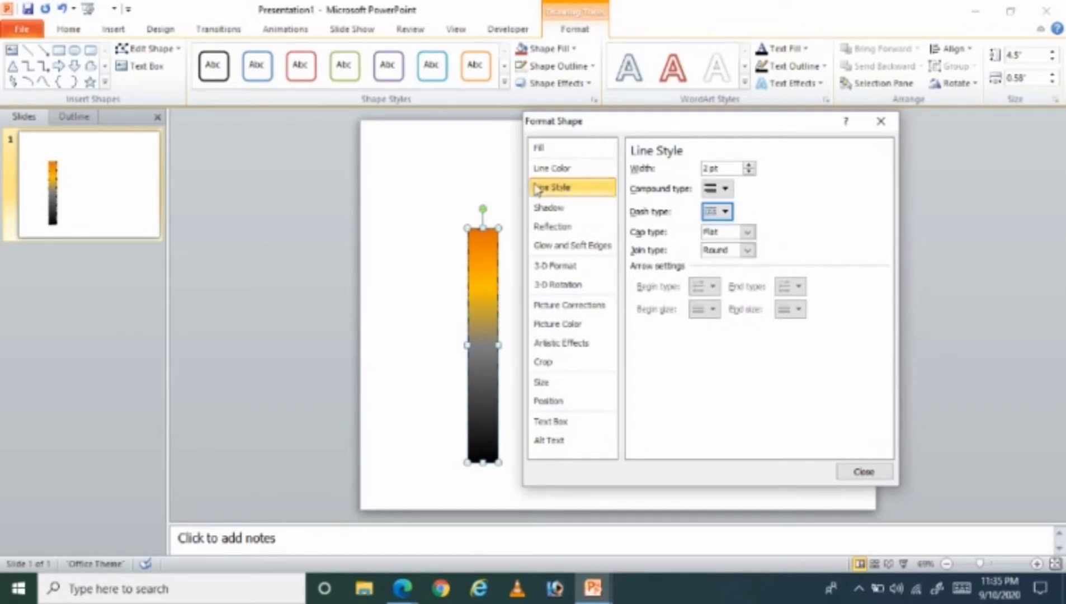
{"action": "left_click", "coordinate": [557, 169]}
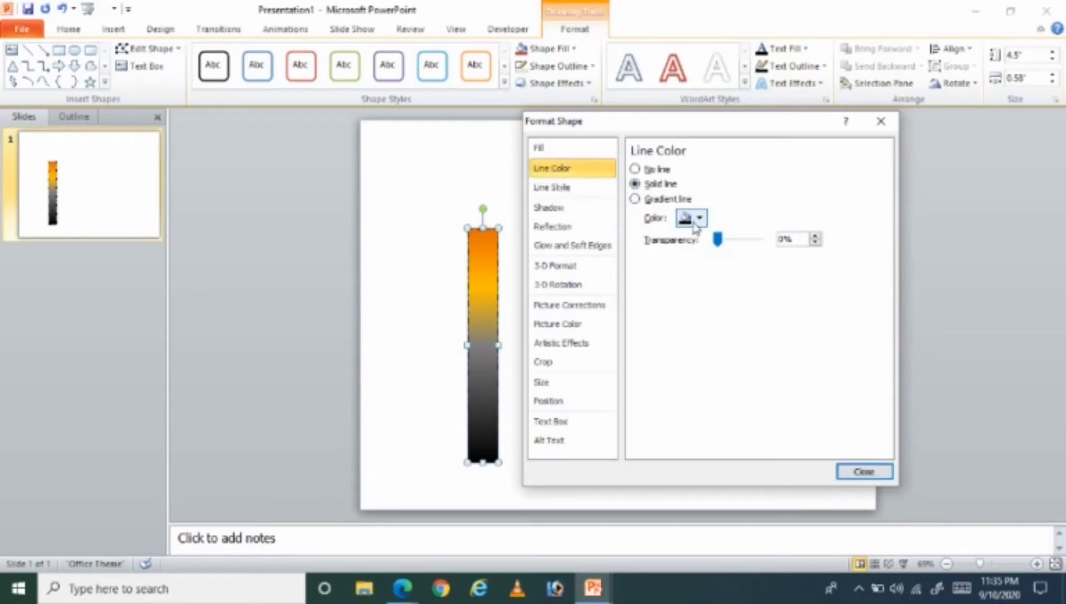
{"action": "left_click", "coordinate": [697, 218]}
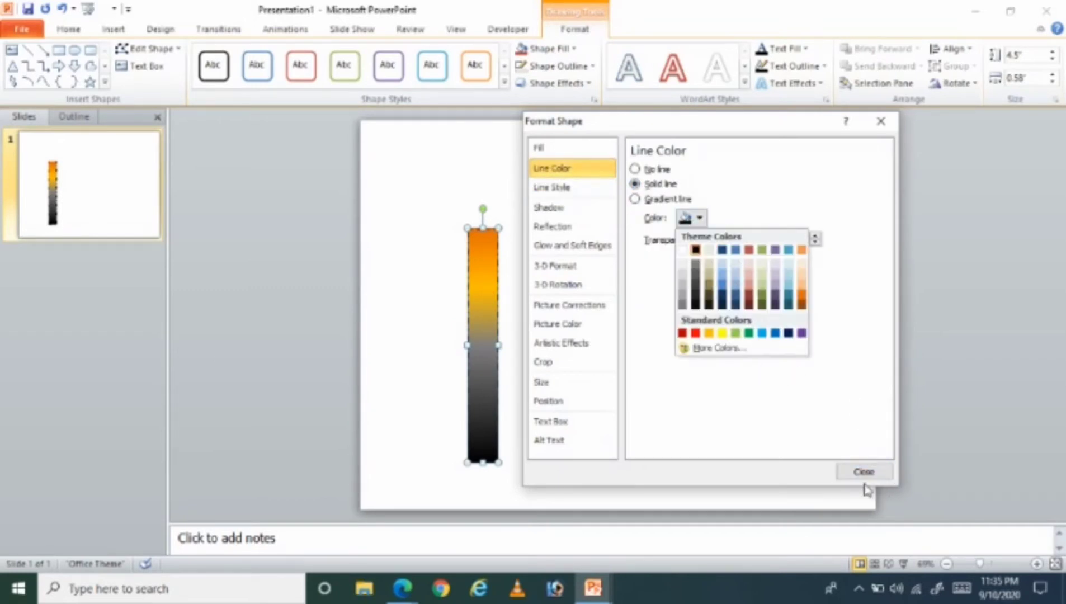
{"action": "left_click", "coordinate": [864, 473]}
{"action": "left_click", "coordinate": [864, 472]}
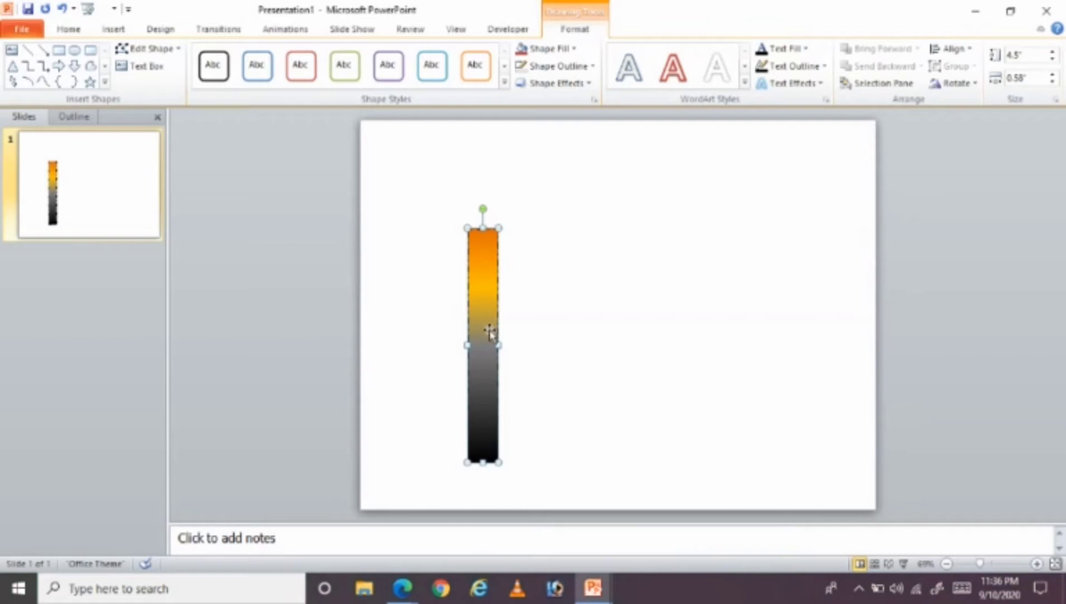
Narrow the rectangle from its right side into a thin stick about 0.08" wide
{"action": "left_click_drag", "start_coordinate": [499, 343], "coordinate": [471, 339]}
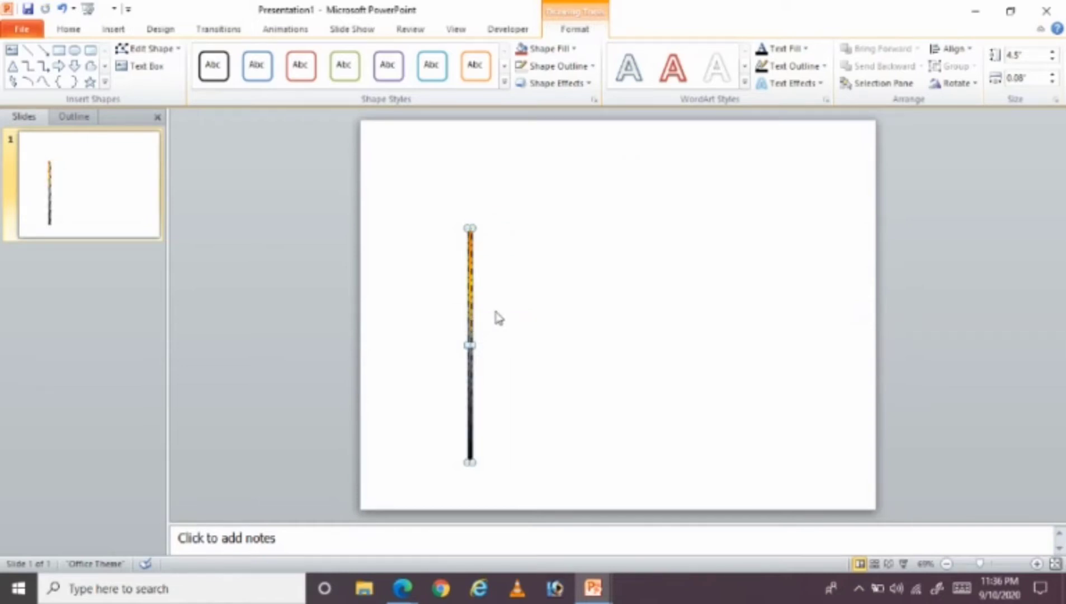
{"action": "left_click", "coordinate": [497, 320]}
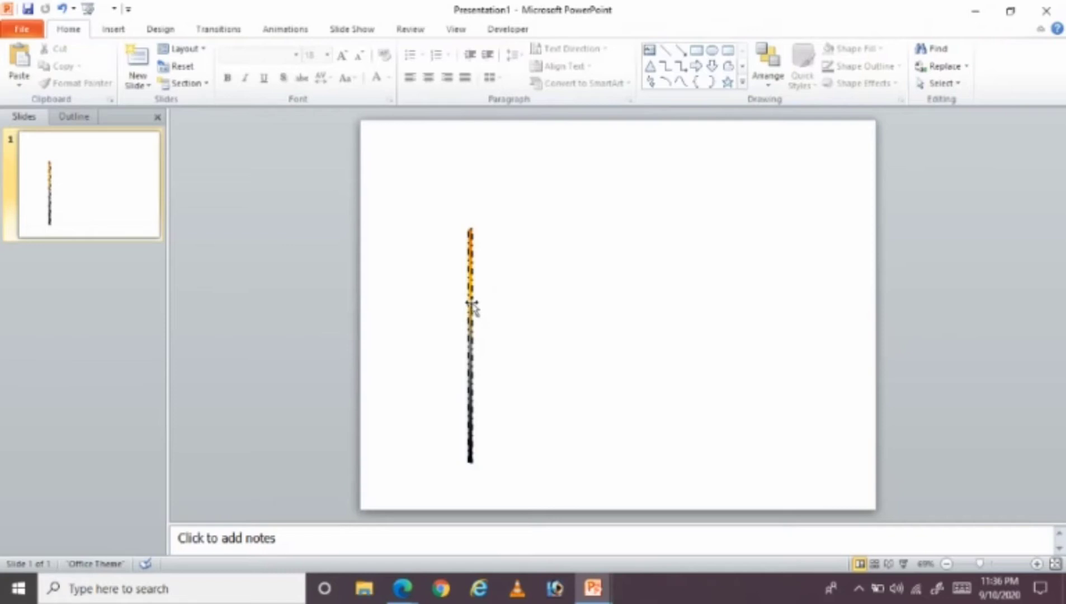
{"action": "left_click", "coordinate": [472, 306]}
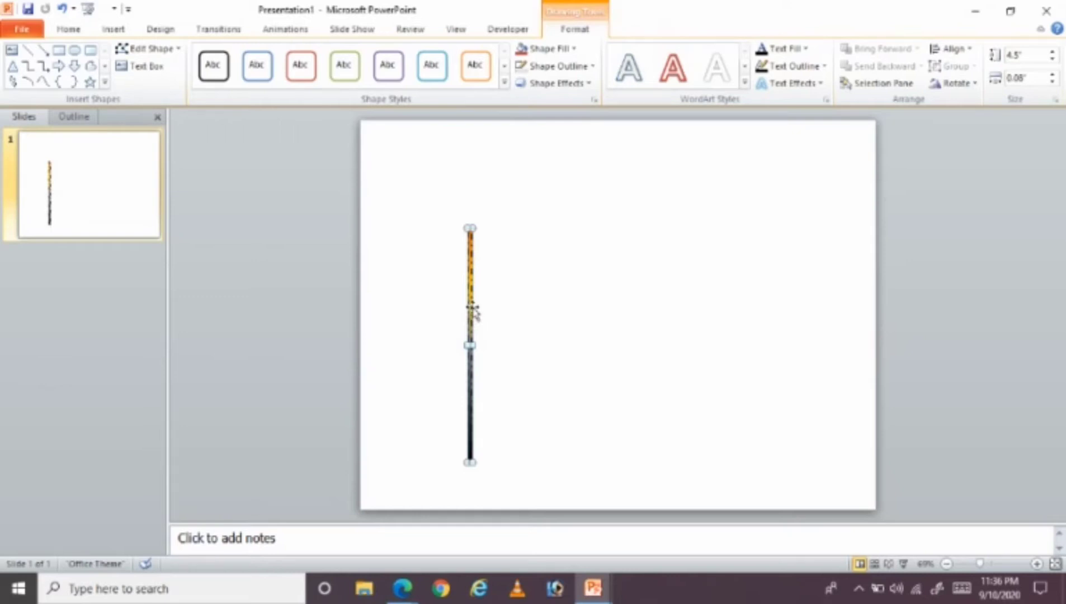
{"action": "left_click", "coordinate": [581, 322]}
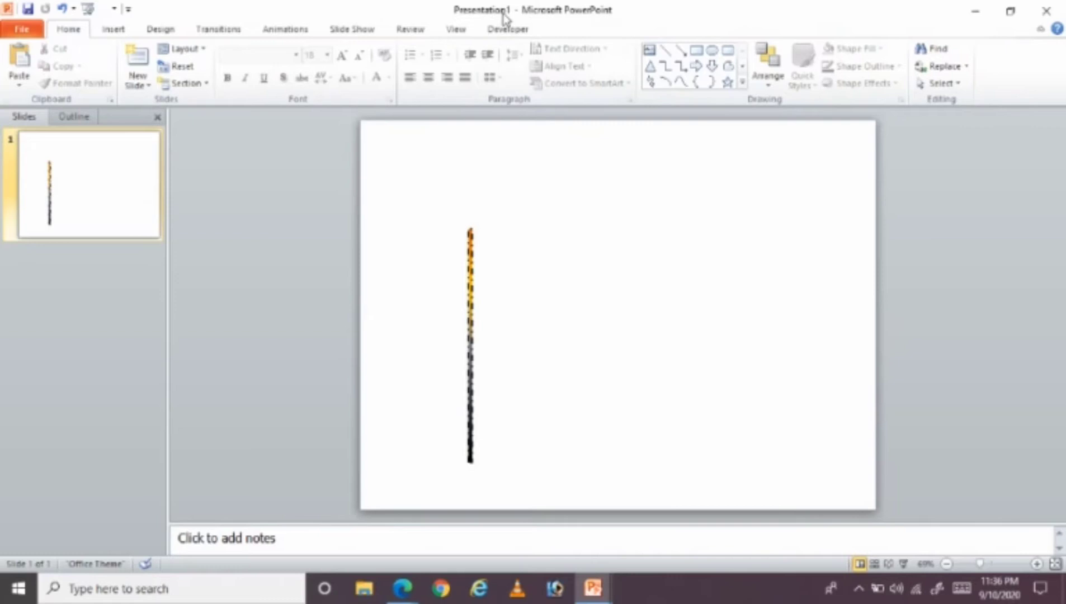
Draw a circle on the slide's empty area beside the stick and enlarge it slightly from its lower corner
{"action": "left_click", "coordinate": [713, 51]}
{"action": "left_click_drag", "start_coordinate": [592, 237], "coordinate": [670, 314]}
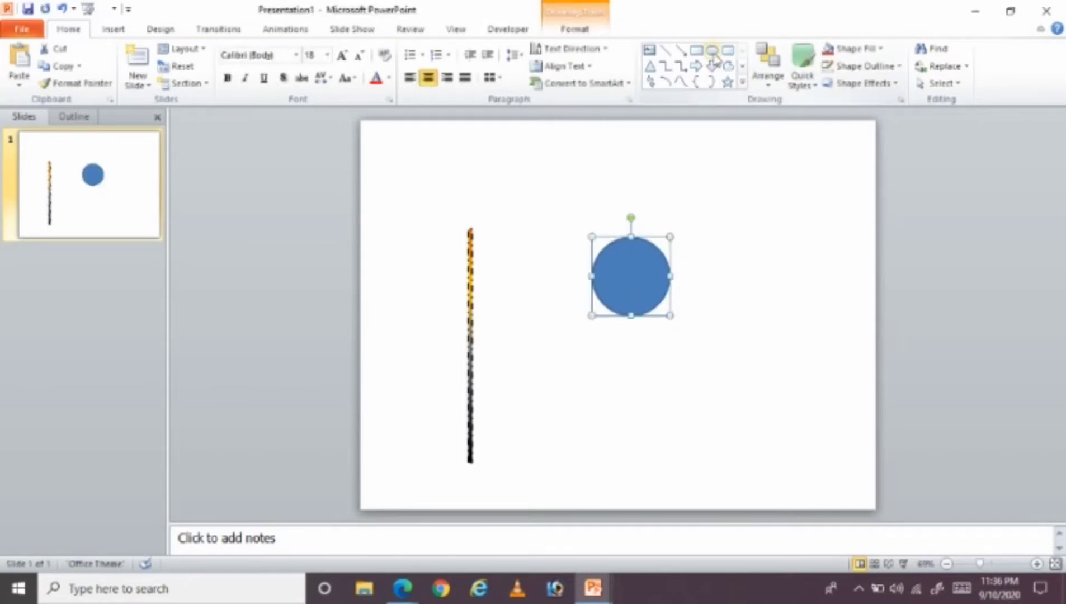
{"action": "left_click", "coordinate": [714, 54]}
{"action": "left_click_drag", "start_coordinate": [674, 318], "coordinate": [678, 323]}
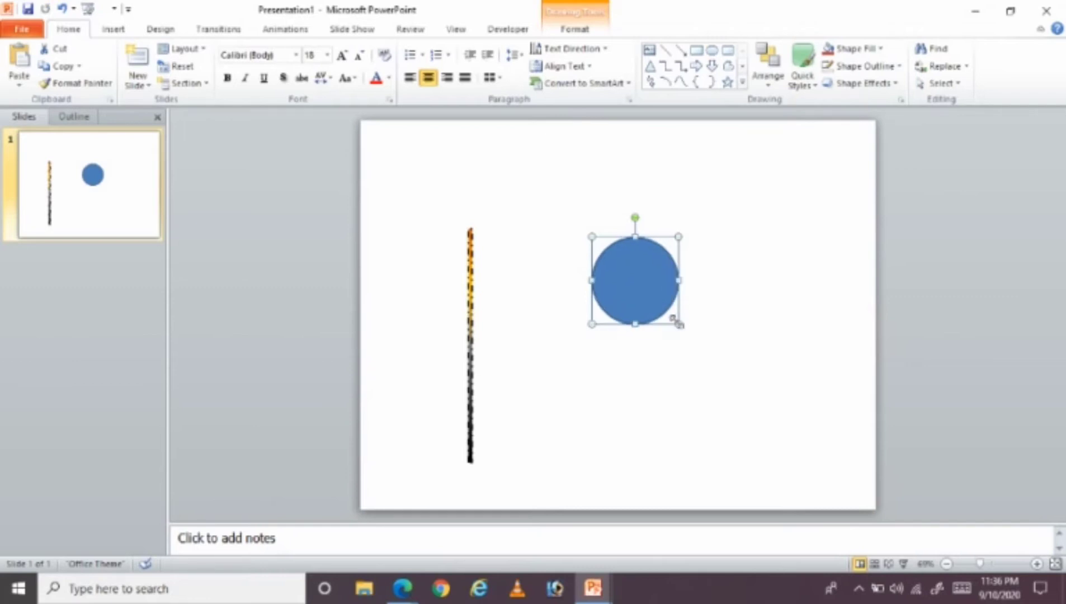
Give the circle a gradient fill of type Radial with the direction running from the center
{"action": "right_click", "coordinate": [637, 288]}
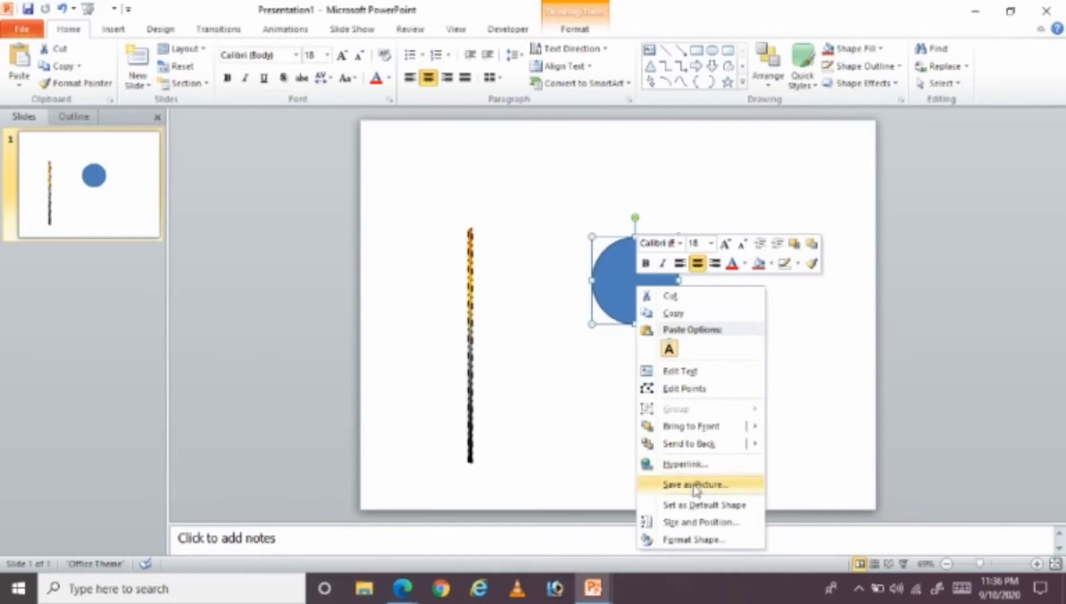
{"action": "left_click", "coordinate": [699, 540]}
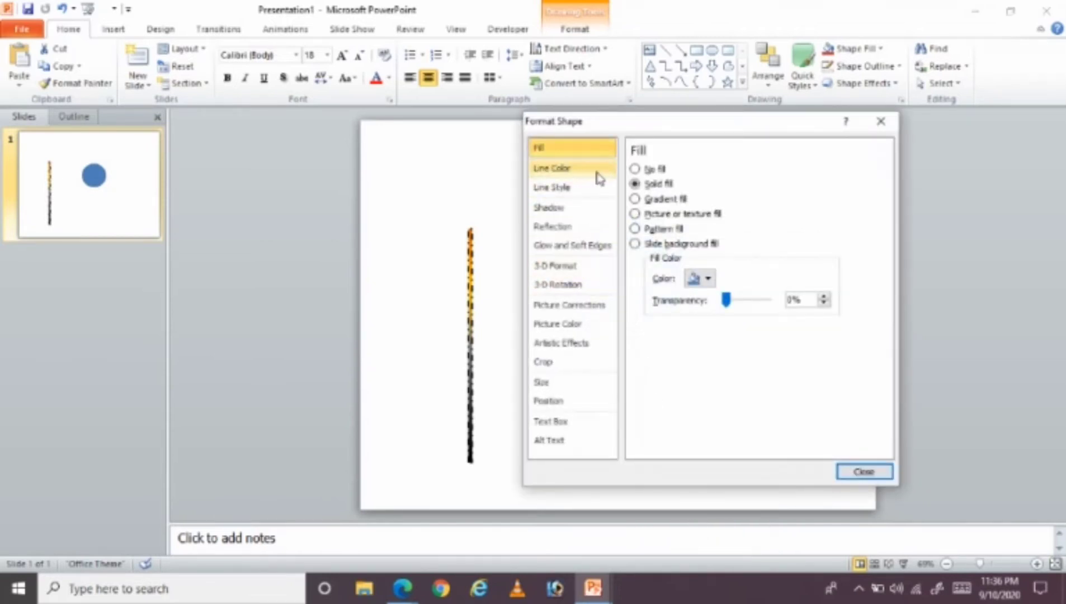
{"action": "left_click", "coordinate": [666, 201]}
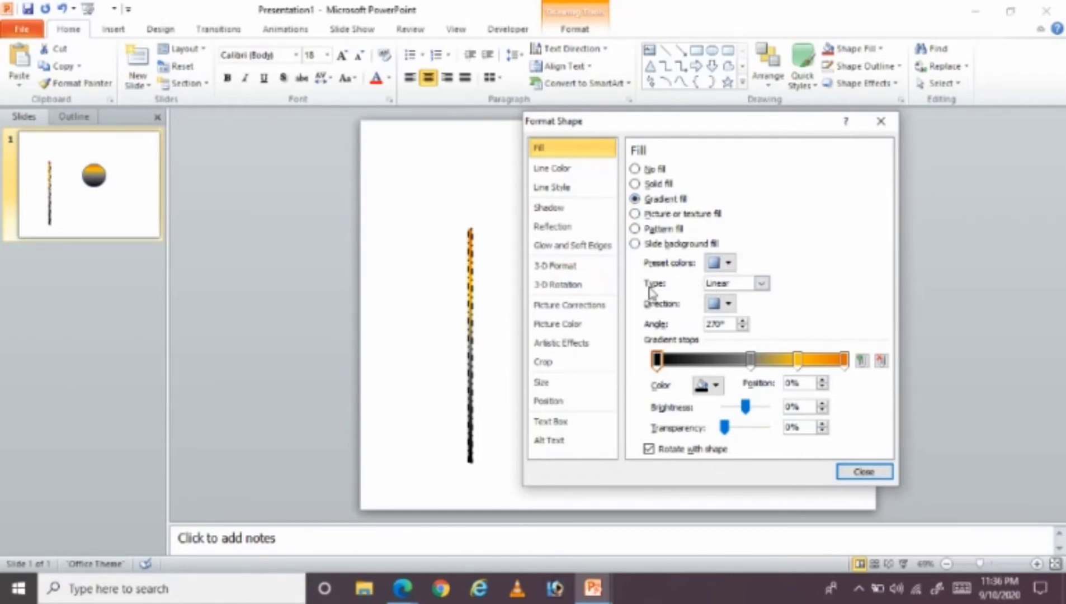
{"action": "left_click", "coordinate": [762, 284]}
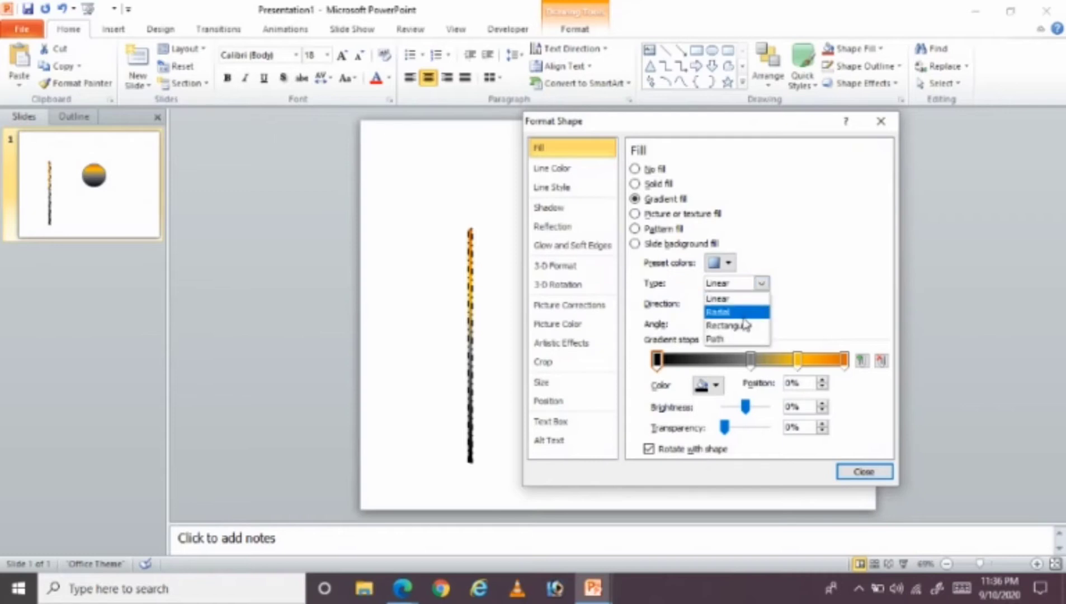
{"action": "left_click", "coordinate": [741, 313]}
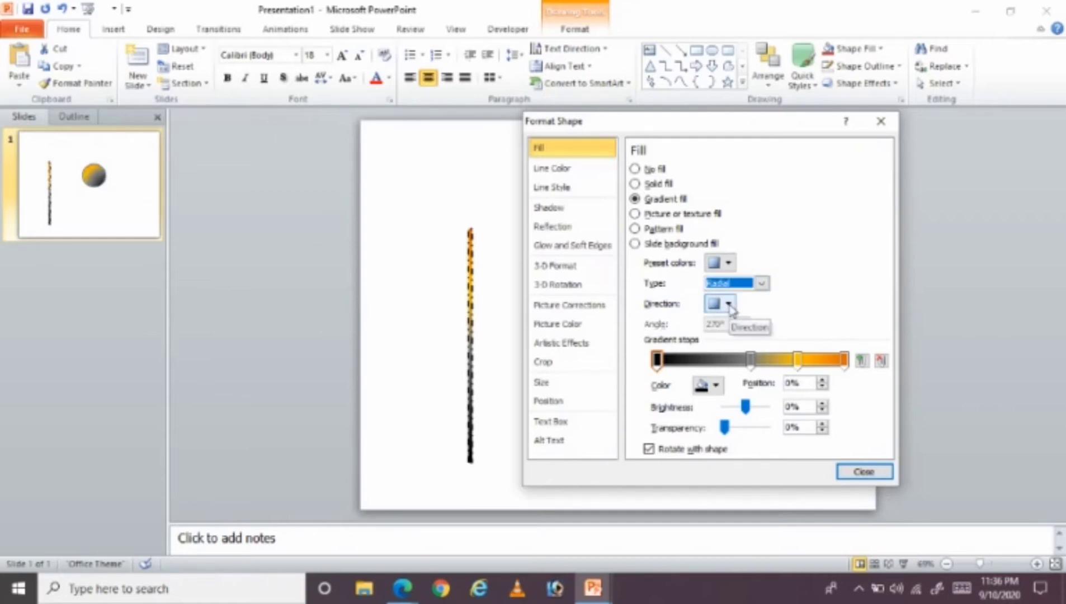
{"action": "left_click", "coordinate": [729, 304]}
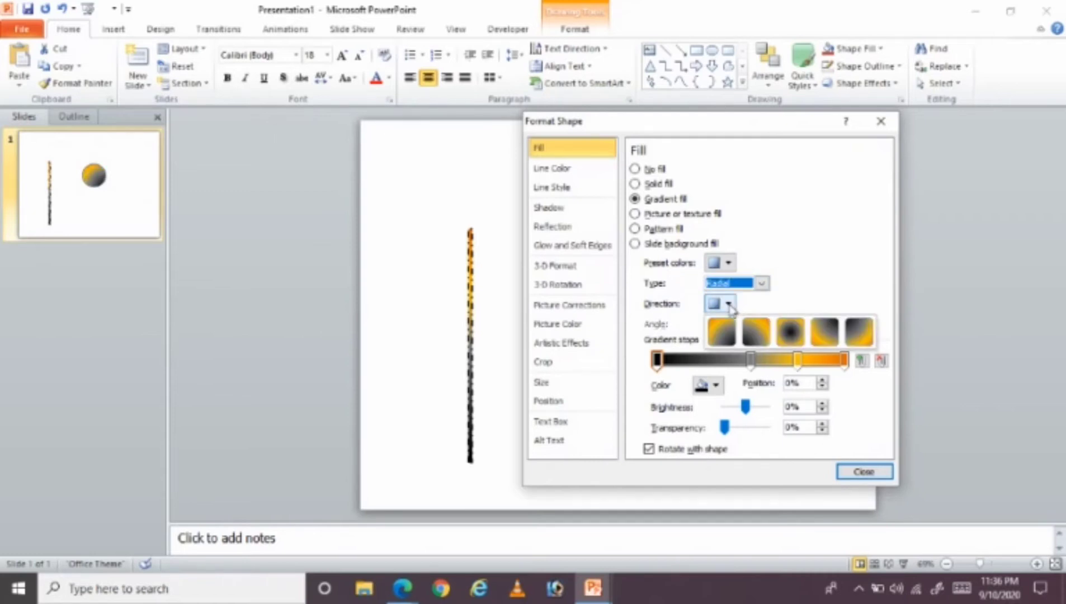
{"action": "left_click", "coordinate": [794, 335]}
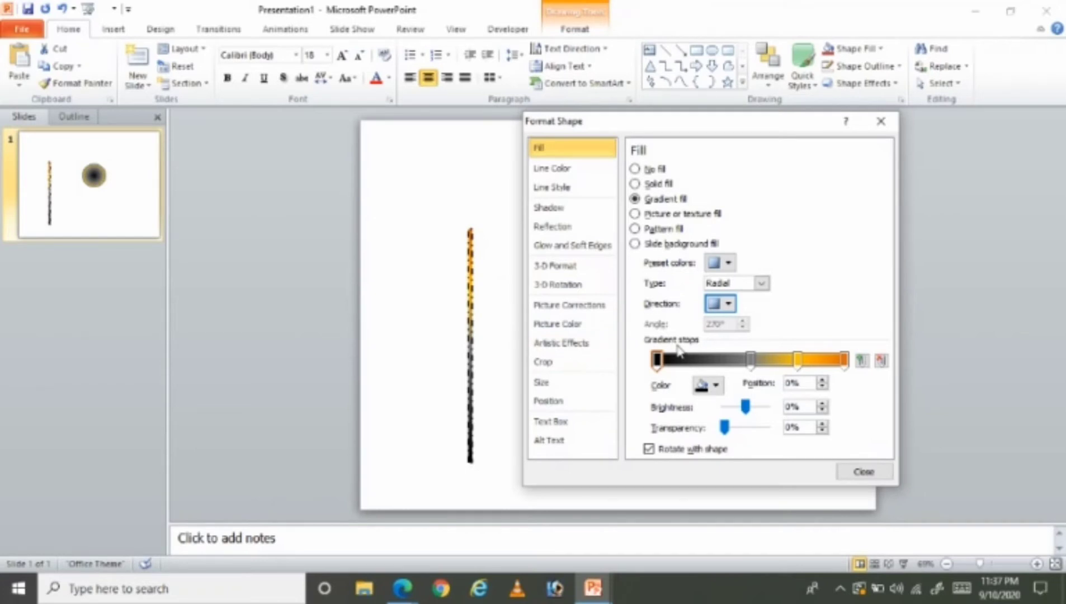
Uncover the circle, then color its 0% gradient stop the 25% darker theme orange and the 50% stop standard orange
{"action": "left_click_drag", "start_coordinate": [676, 127], "coordinate": [362, 109]}
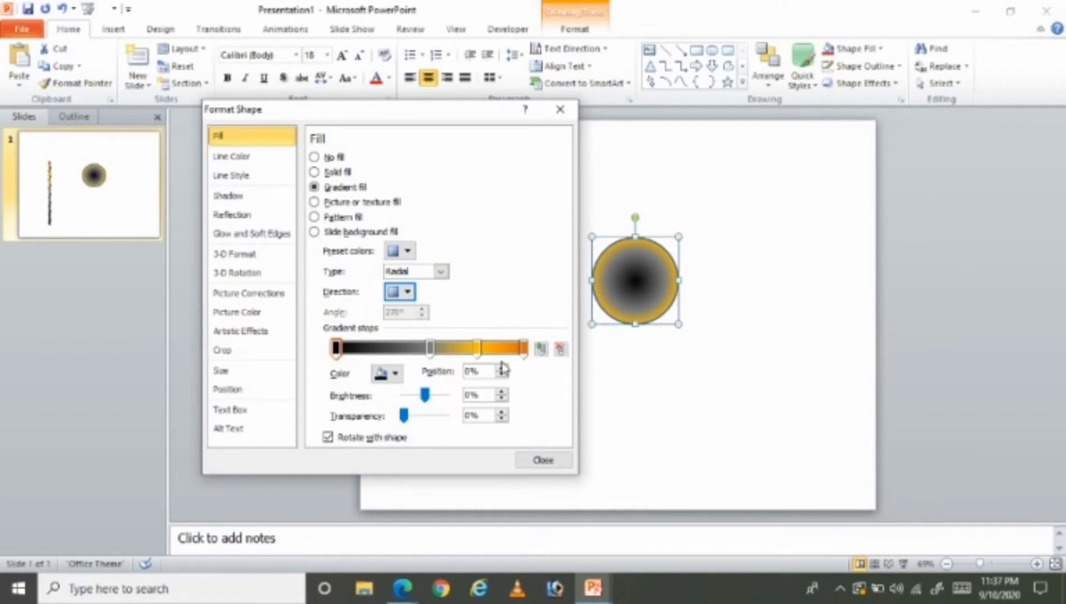
{"action": "left_click", "coordinate": [336, 349]}
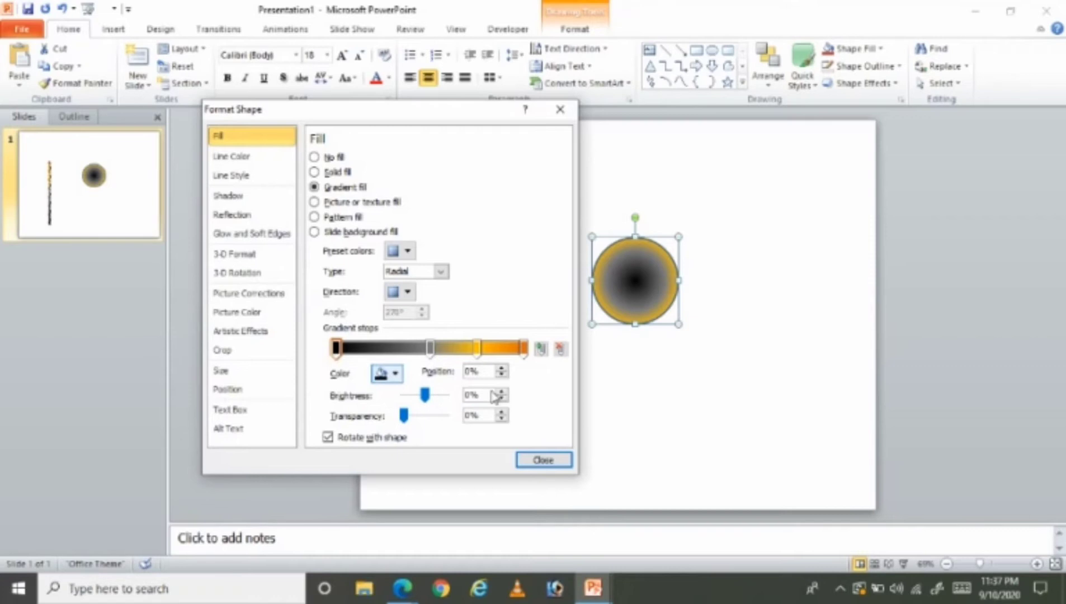
{"action": "left_click", "coordinate": [396, 374]}
{"action": "left_click", "coordinate": [497, 456]}
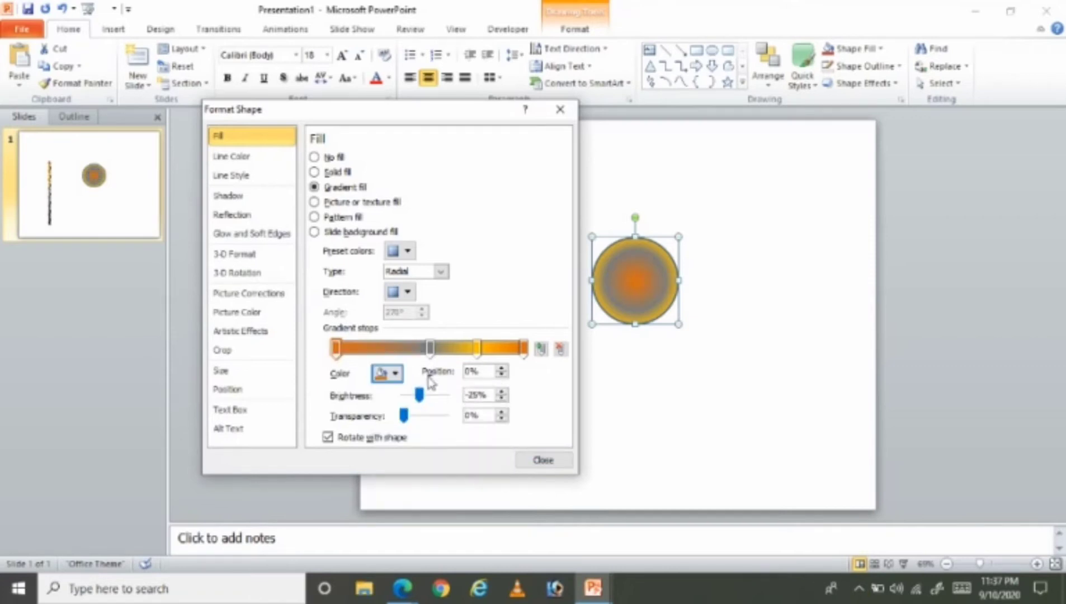
{"action": "left_click", "coordinate": [430, 349]}
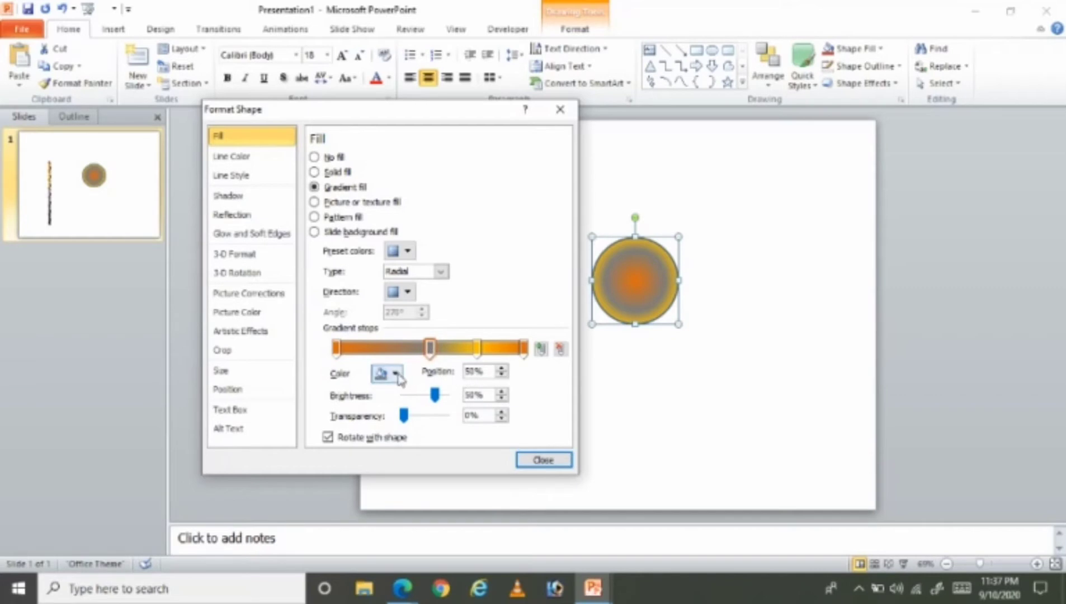
{"action": "left_click", "coordinate": [396, 374]}
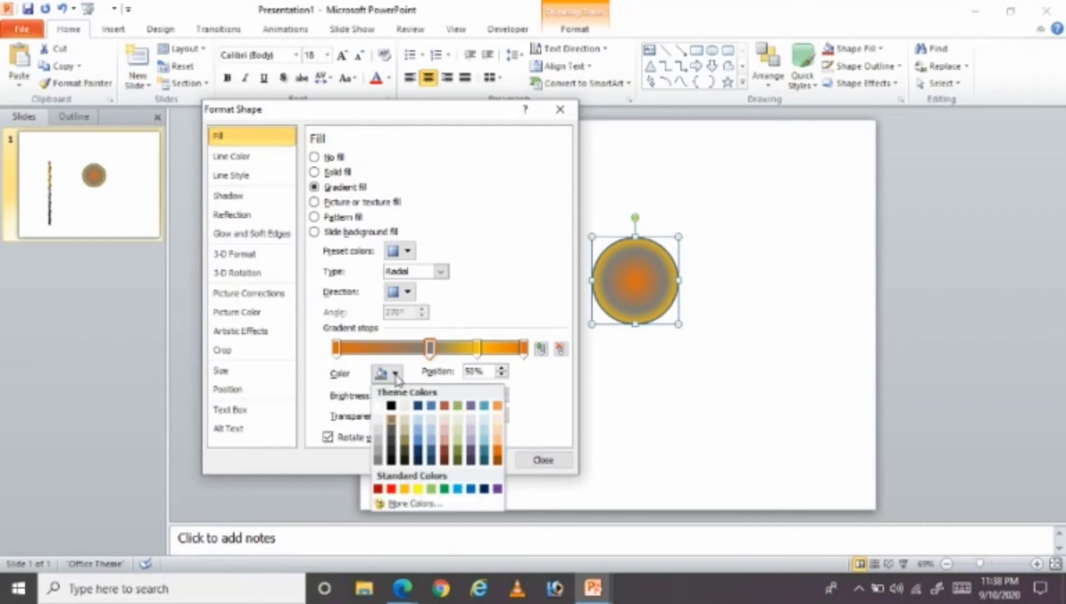
{"action": "left_click", "coordinate": [404, 489]}
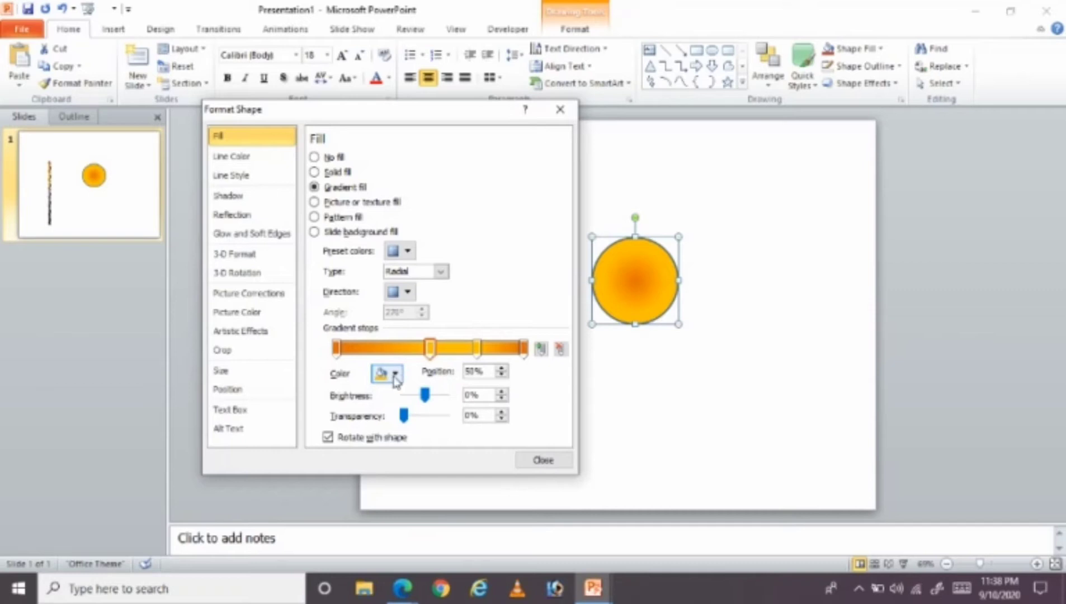
Color the circle's 75% gradient stop the 50% lighter black and the 100% stop black, and finish formatting the fill
{"action": "left_click", "coordinate": [477, 348]}
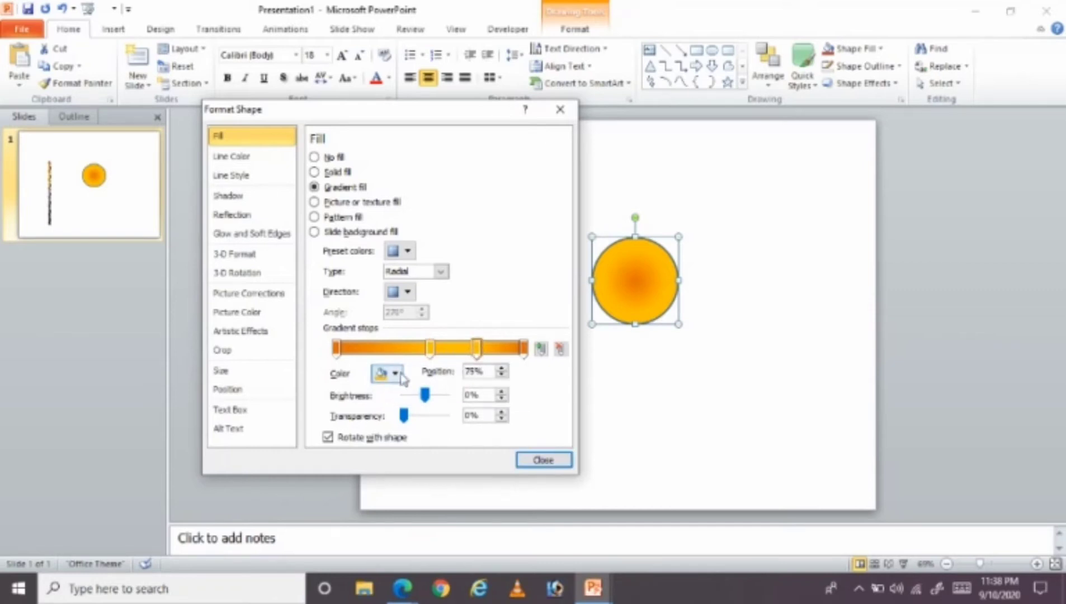
{"action": "left_click", "coordinate": [397, 374]}
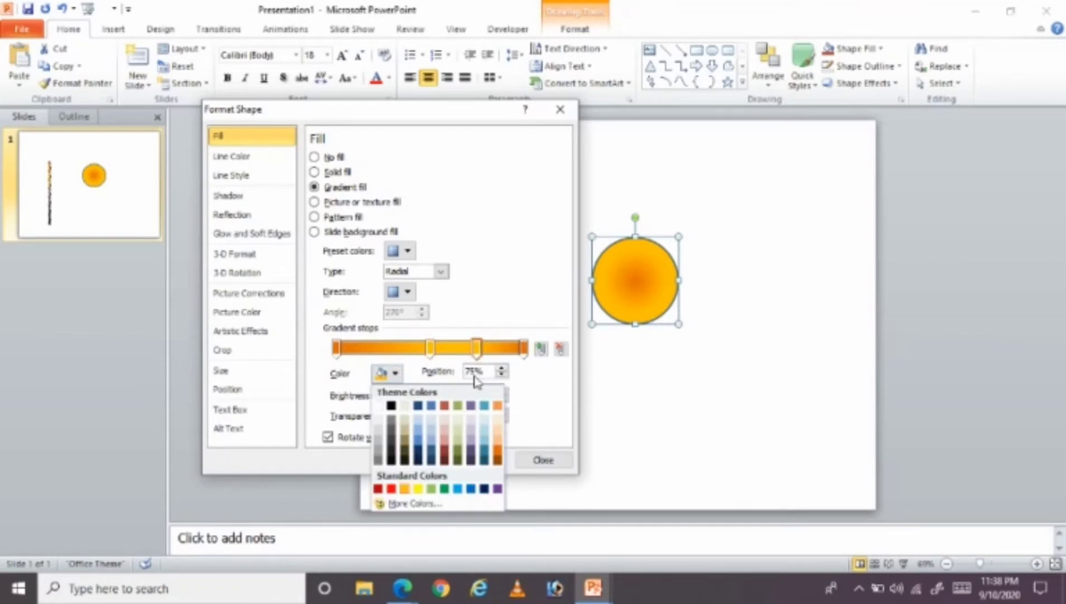
{"action": "left_click", "coordinate": [392, 425]}
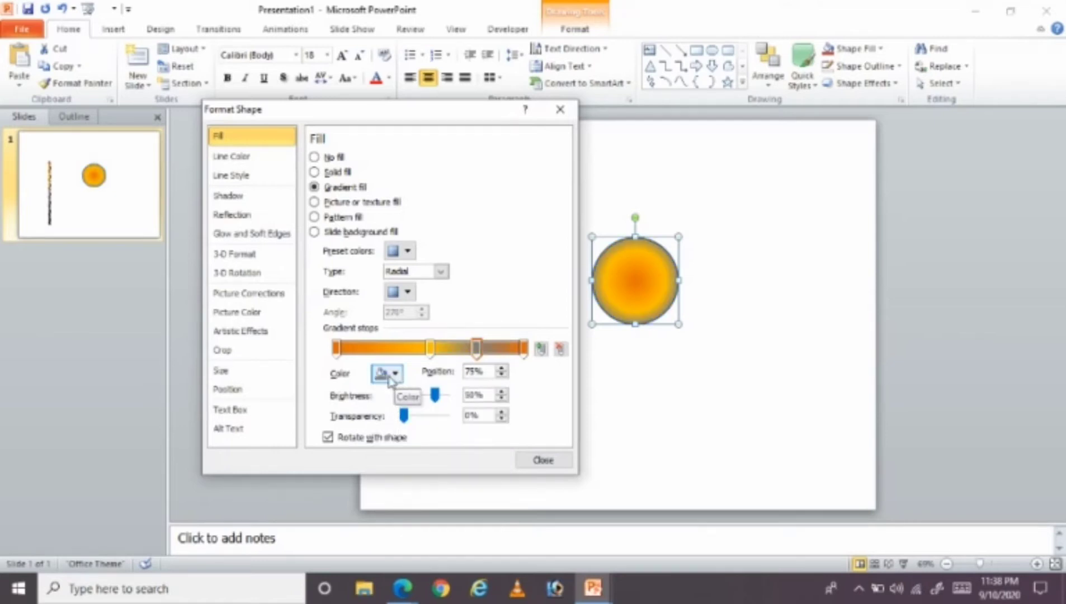
{"action": "left_click", "coordinate": [523, 349]}
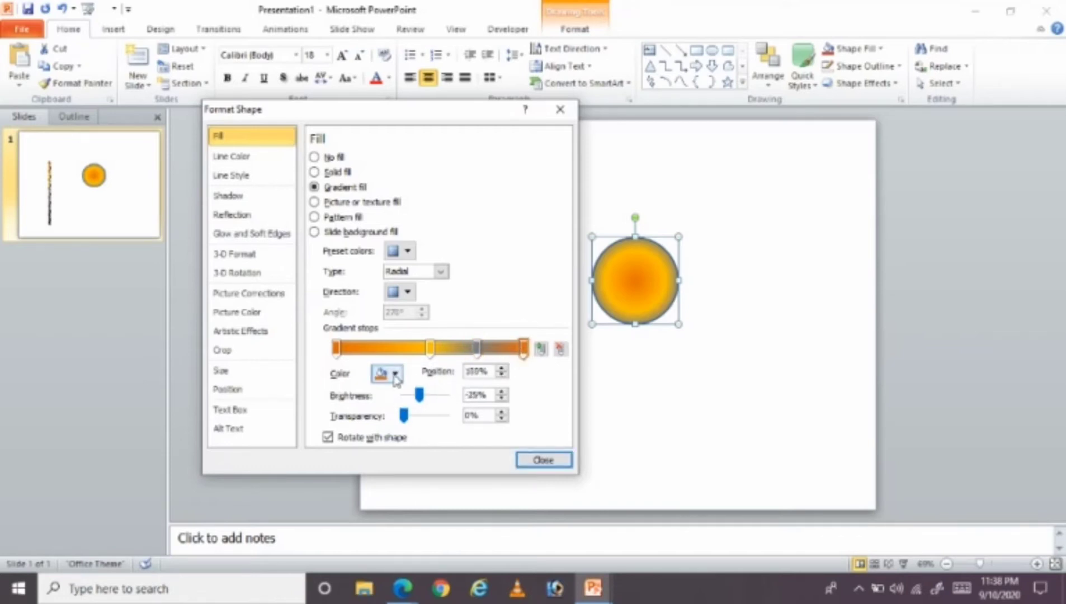
{"action": "left_click", "coordinate": [395, 375]}
{"action": "left_click", "coordinate": [396, 409]}
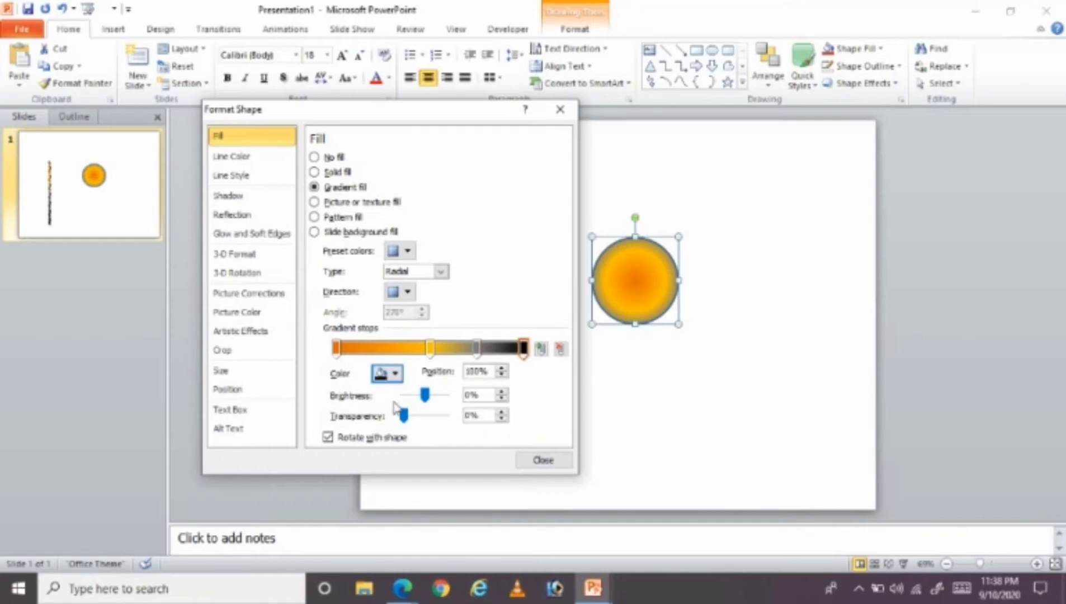
{"action": "left_click", "coordinate": [544, 462]}
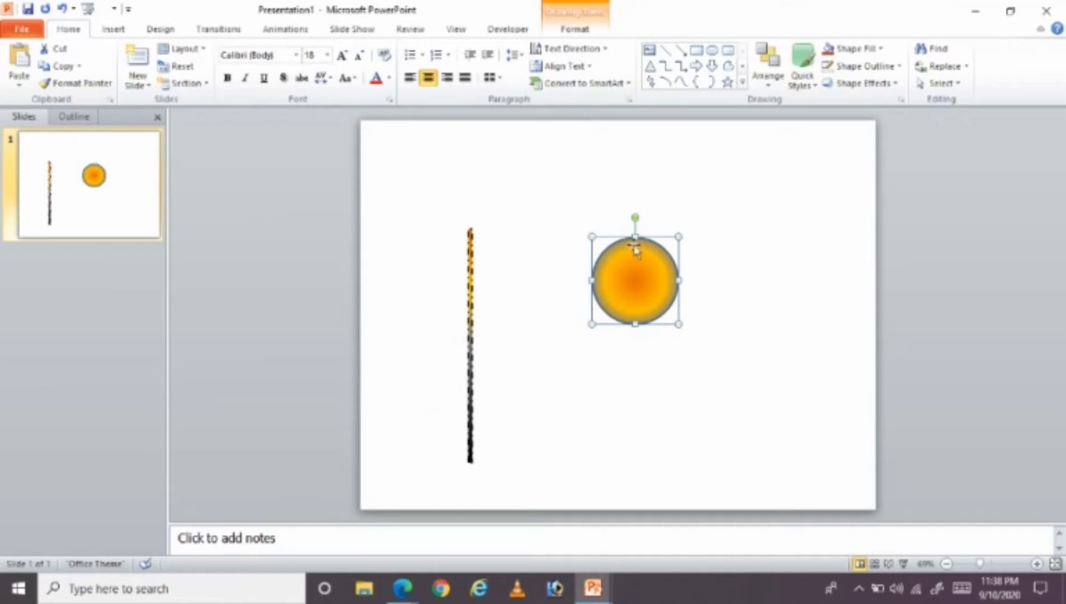
Resize the circle from its opposite corners to about 1.83" high and 1.92" wide
{"action": "left_click_drag", "start_coordinate": [591, 237], "coordinate": [557, 211]}
{"action": "left_click", "coordinate": [698, 377]}
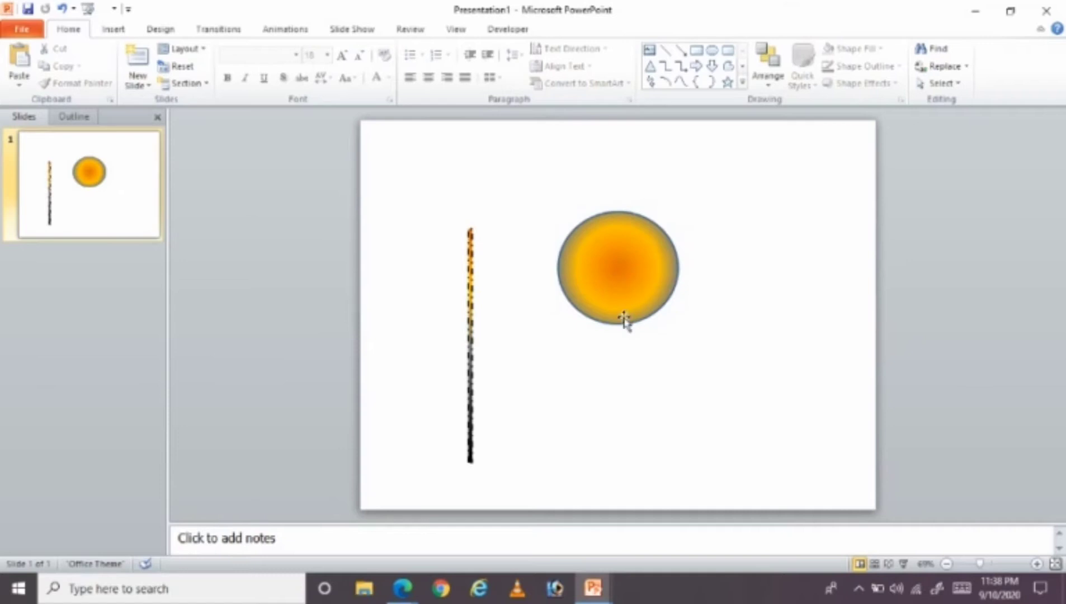
{"action": "left_click", "coordinate": [632, 290]}
{"action": "left_click_drag", "start_coordinate": [678, 324], "coordinate": [657, 308]}
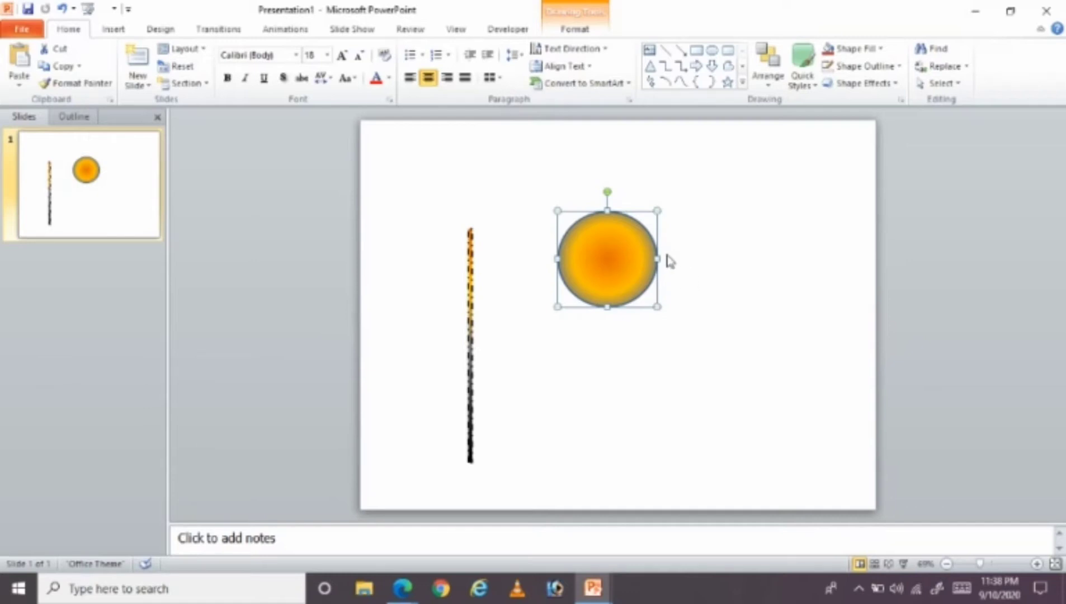
Remove the outline from the orange gradient circle
{"action": "double_click", "coordinate": [626, 263]}
{"action": "left_click", "coordinate": [578, 66]}
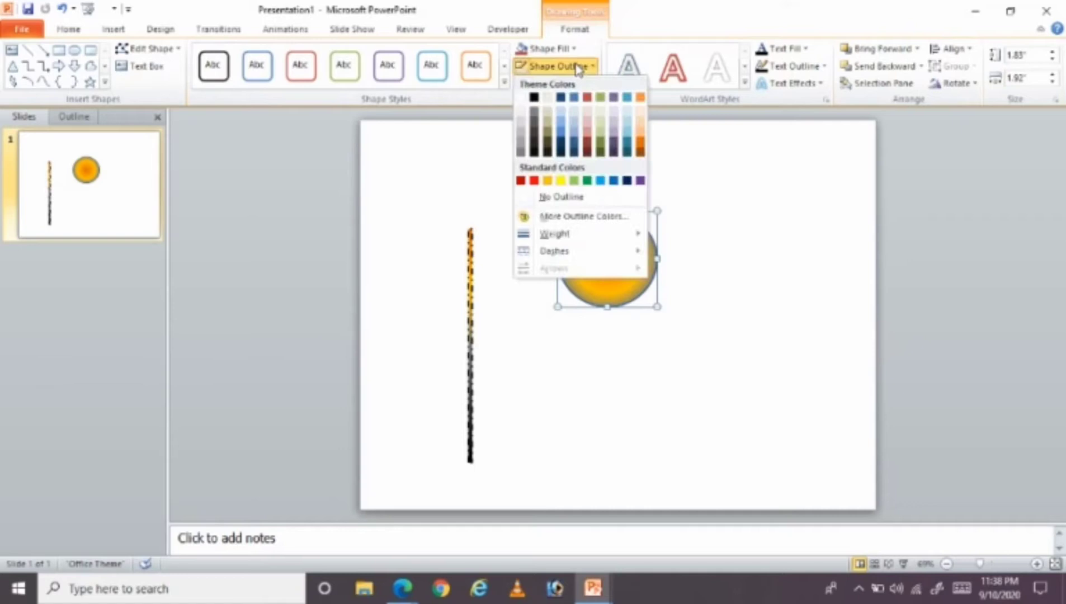
{"action": "left_click", "coordinate": [593, 197]}
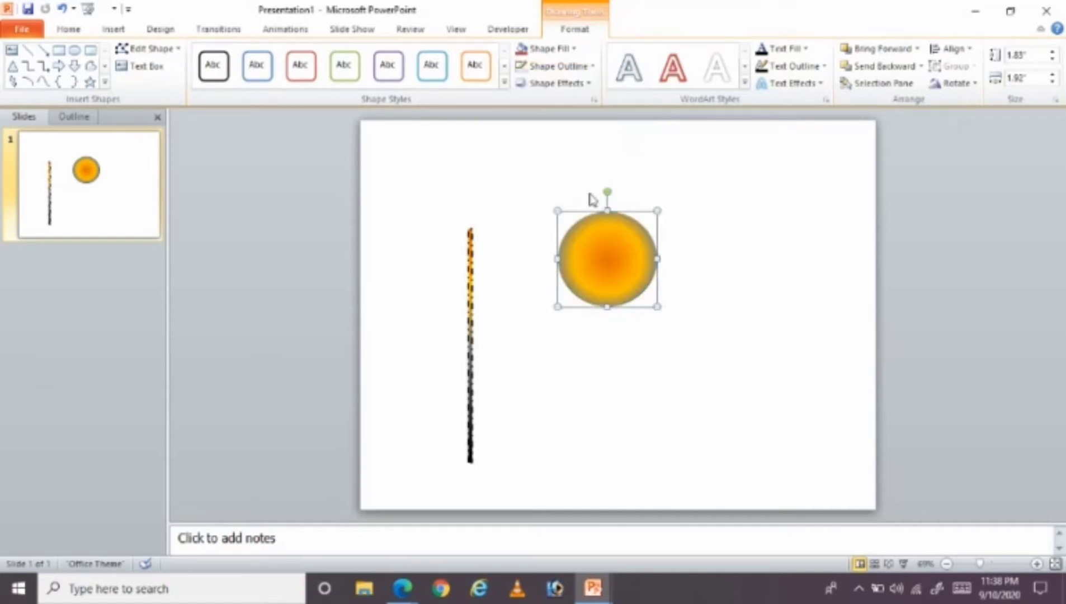